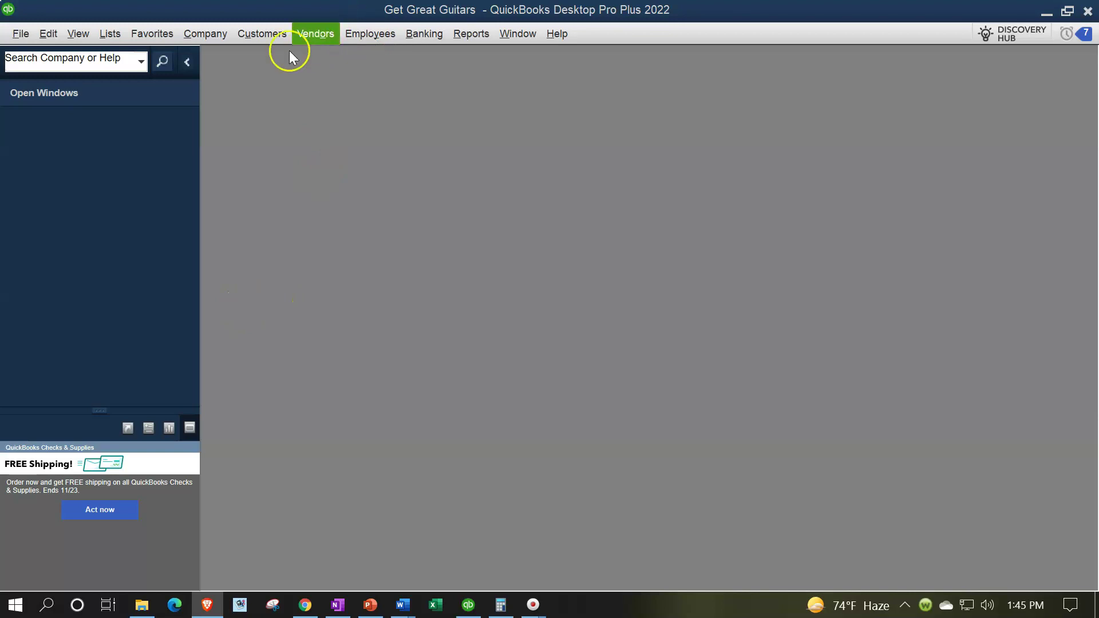
Open the company Home page and maximize its window.
left_click(80, 34)
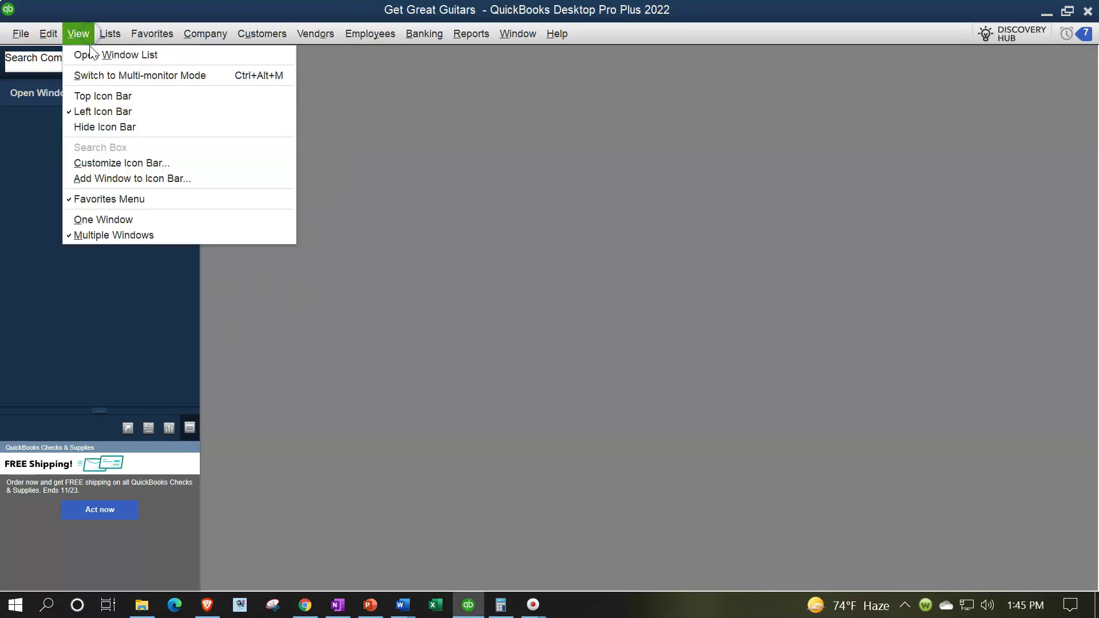
left_click(91, 125)
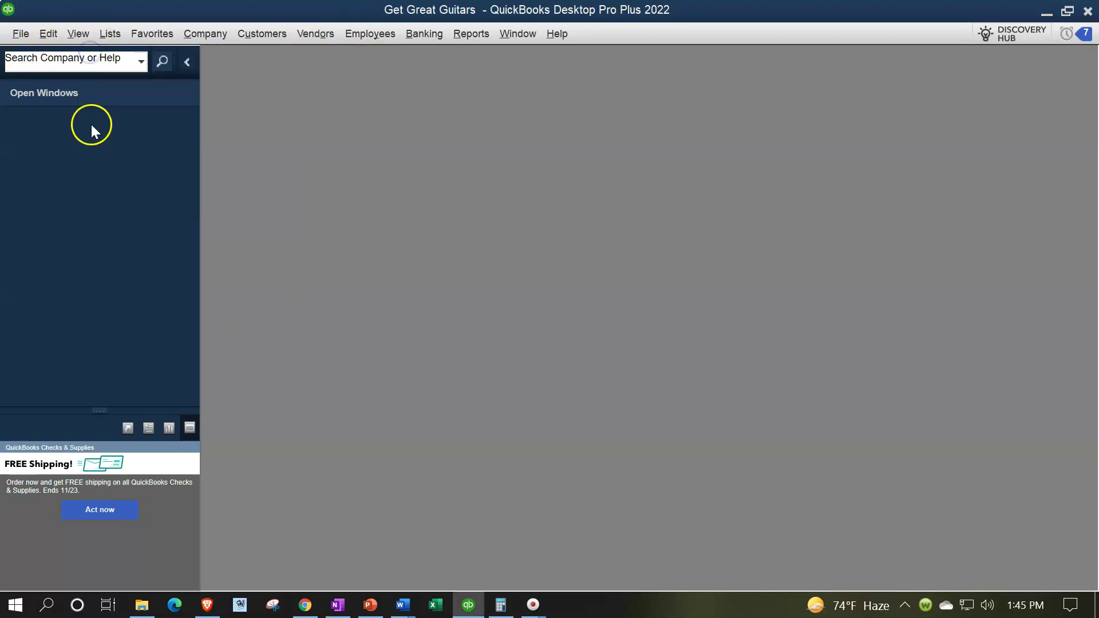
left_click(187, 42)
left_click(197, 49)
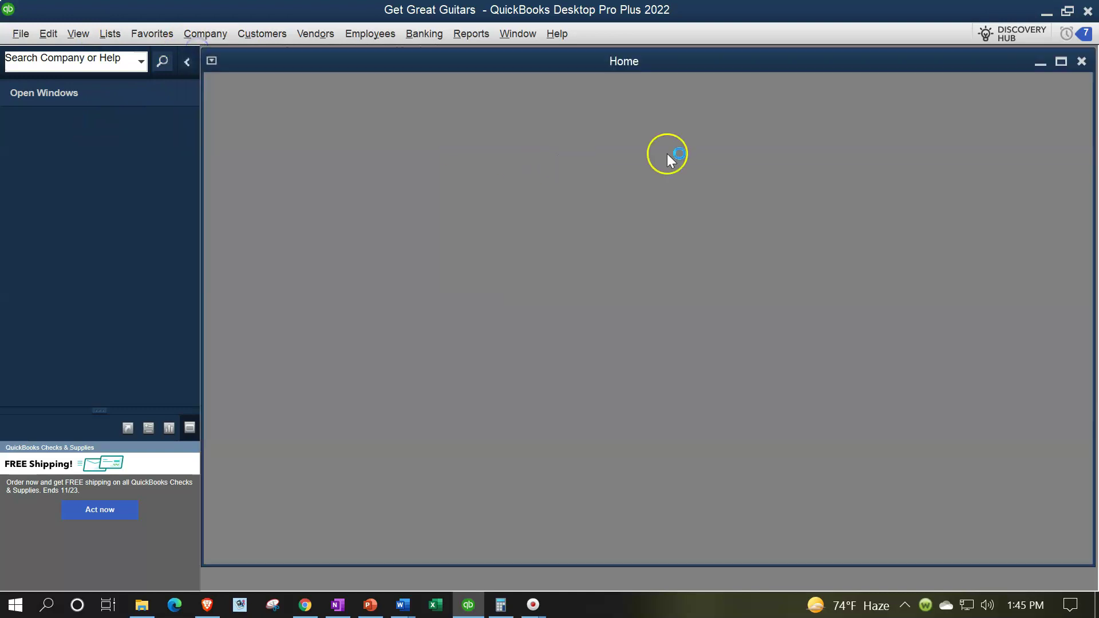
left_click(1062, 61)
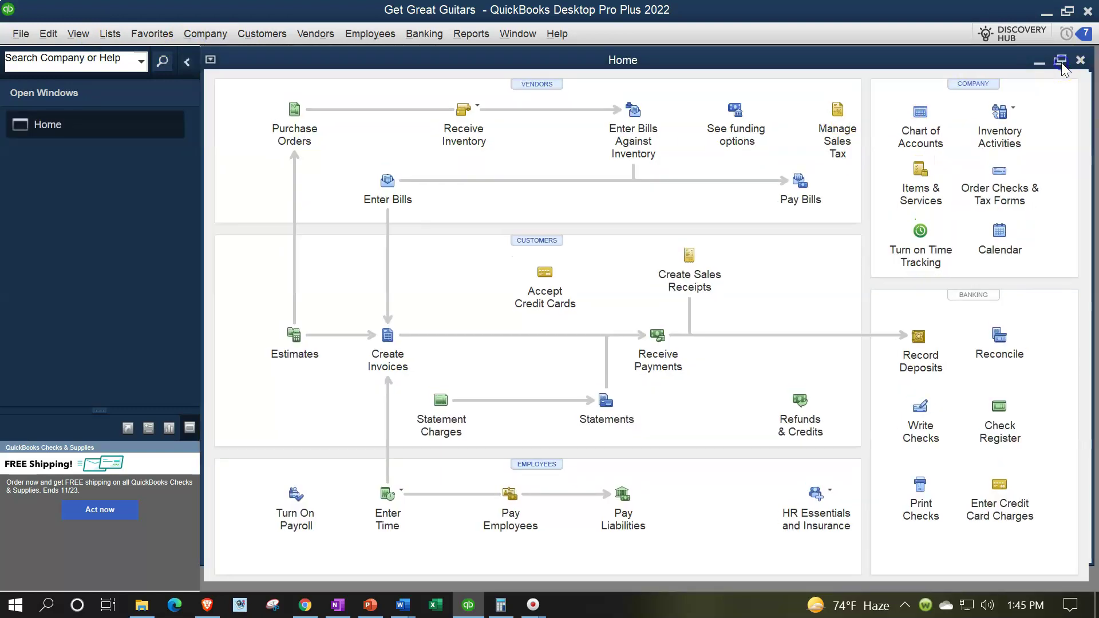
Open the standard Balance Sheet report from the company and financial reports.
left_click(461, 33)
mouse_move(550, 152)
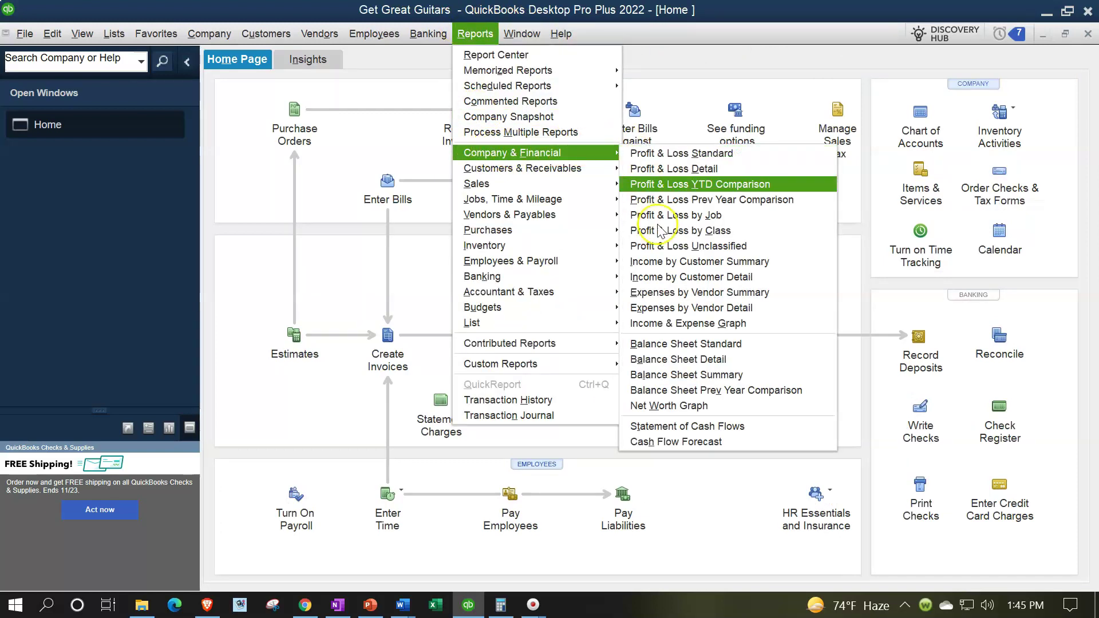
left_click(686, 343)
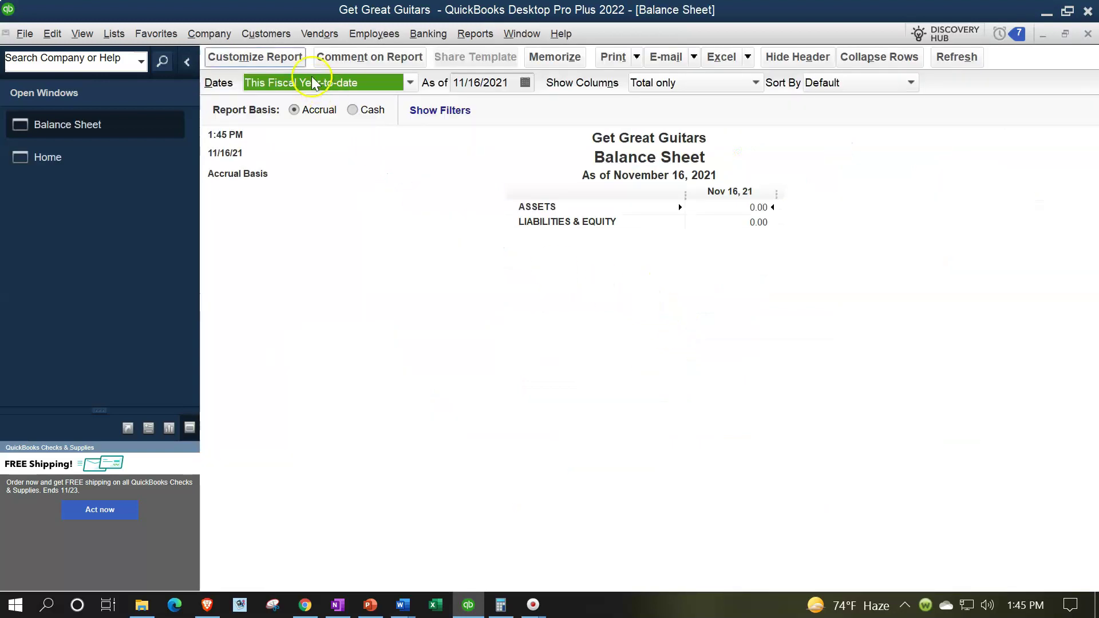
Customize the Balance Sheet's date range to run from 01/01/2022 to 12/31/2022.
left_click(275, 56)
key("Tab")
type("0")
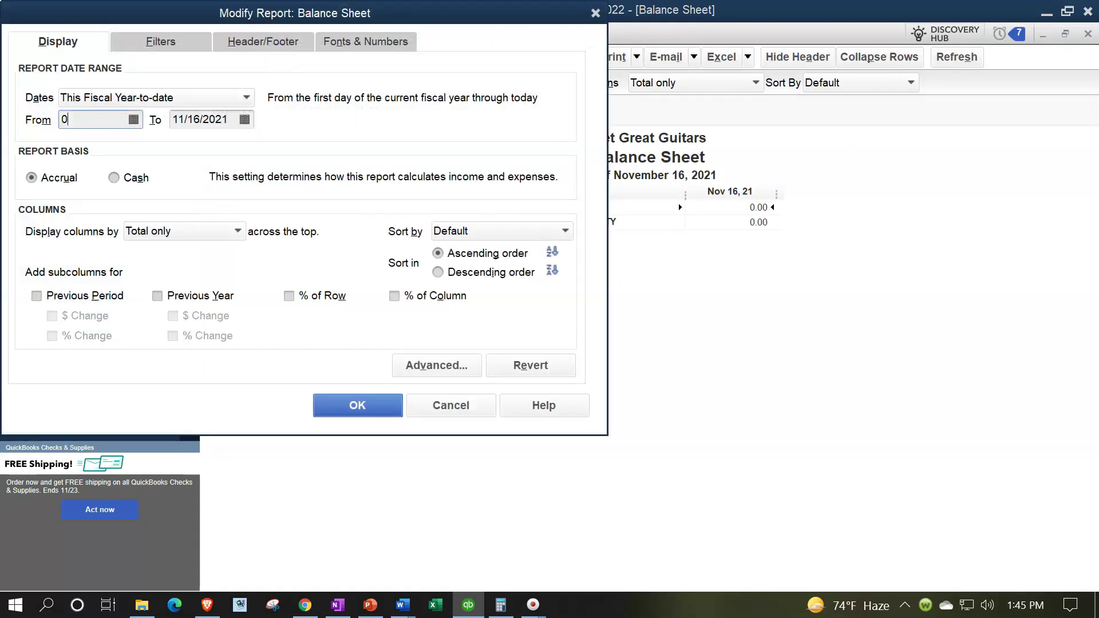
type("1/01/202")
key("Tab")
type("1")
key("Tab")
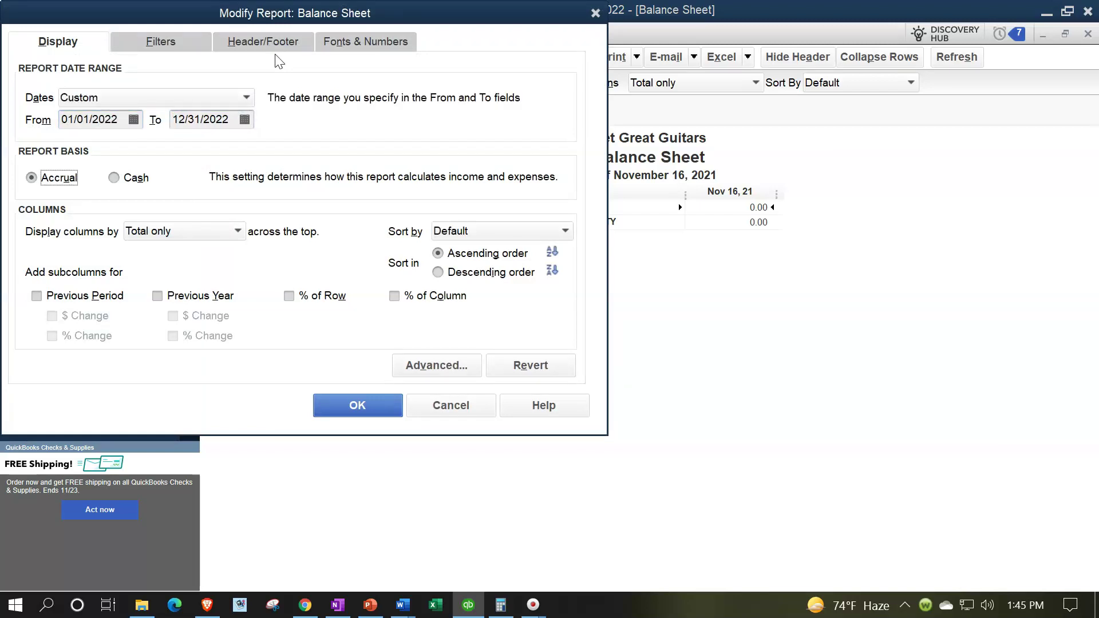
Set the Balance Sheet's column label font size to 14, extend the change to all related fonts, and apply the customization.
left_click(340, 46)
left_click(282, 262)
left_click(284, 212)
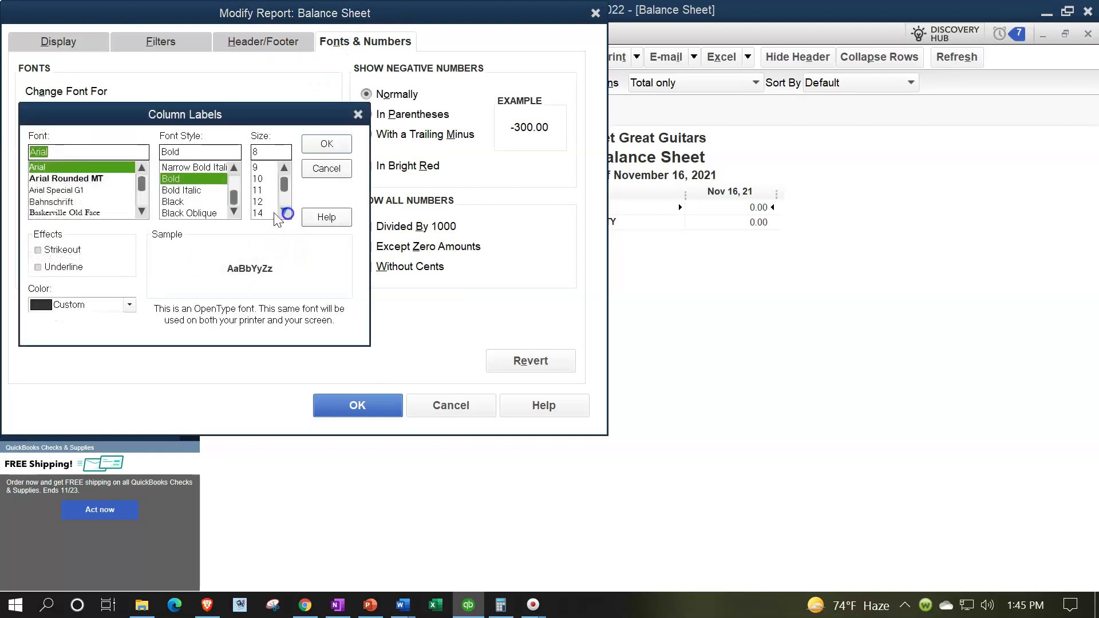
left_click(262, 213)
left_click(323, 145)
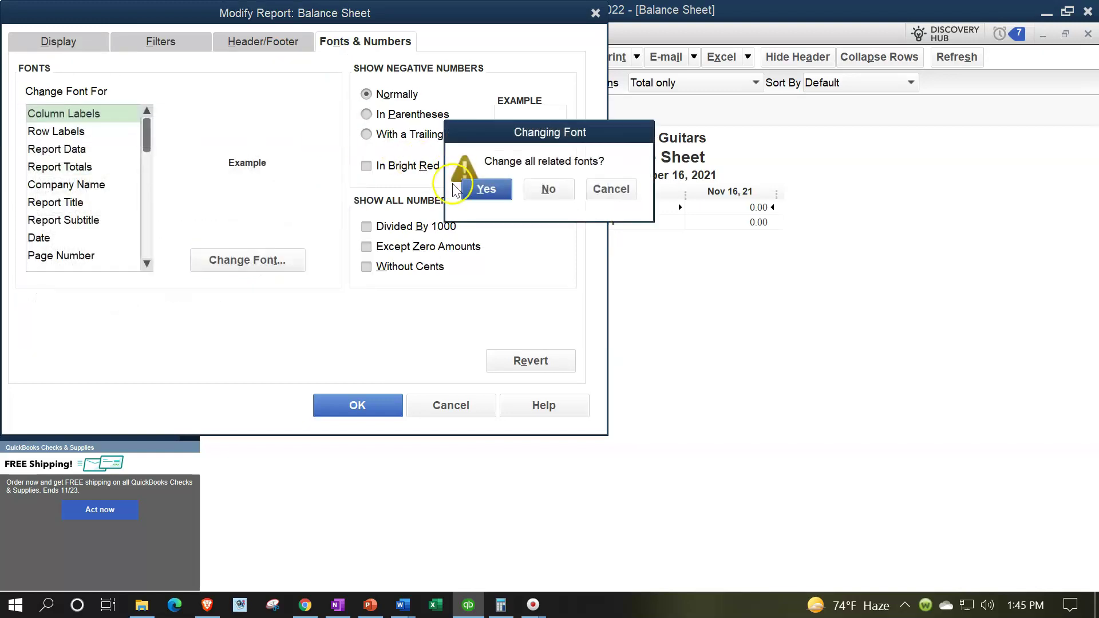
left_click(486, 189)
left_click(356, 403)
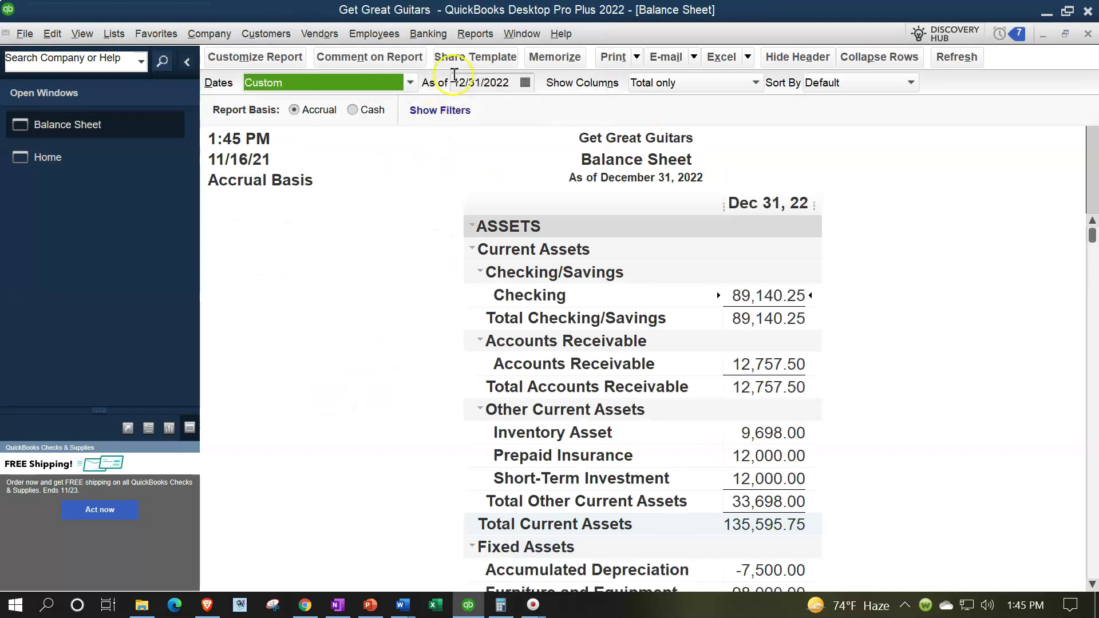
Open the standard Profit & Loss report and set its date range from 01/01/2022 to 12/31/2022.
left_click(465, 36)
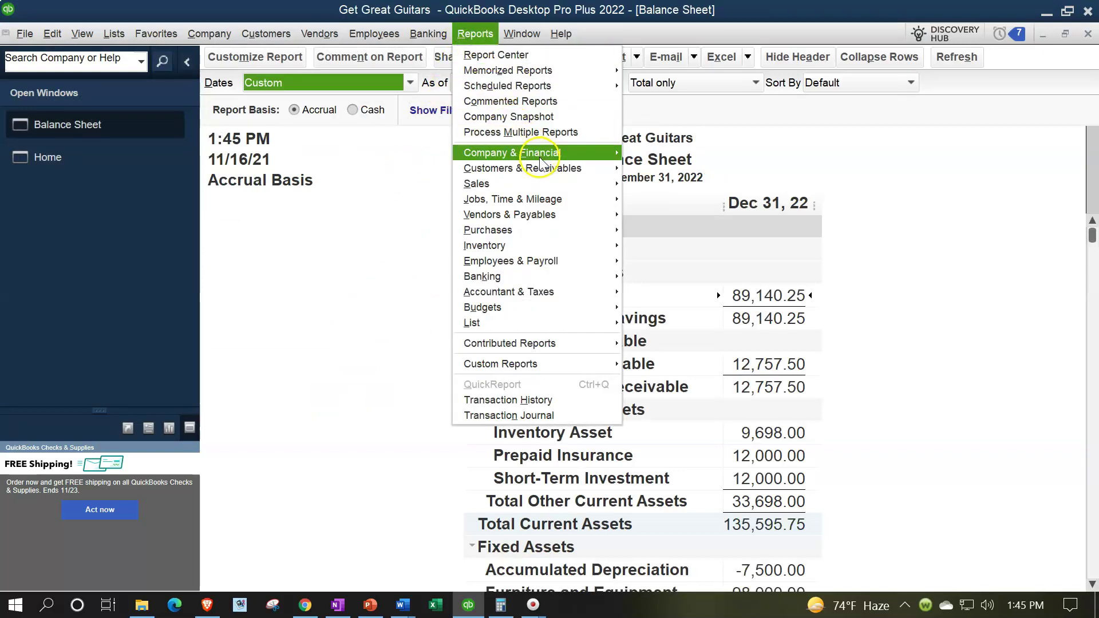
mouse_move(521, 152)
left_click(672, 153)
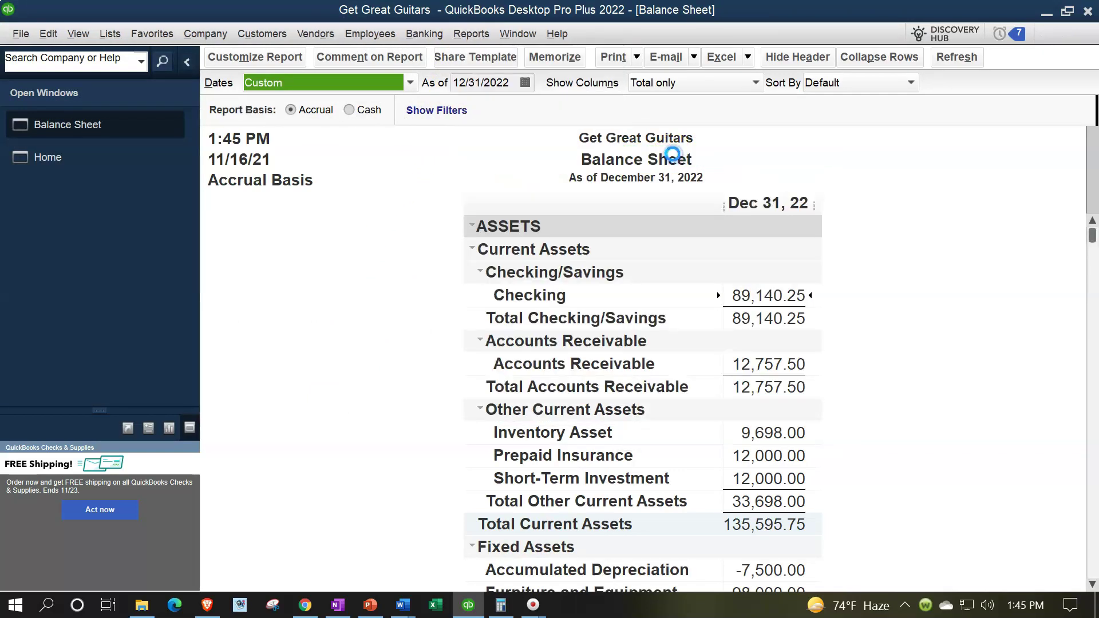
key("Tab")
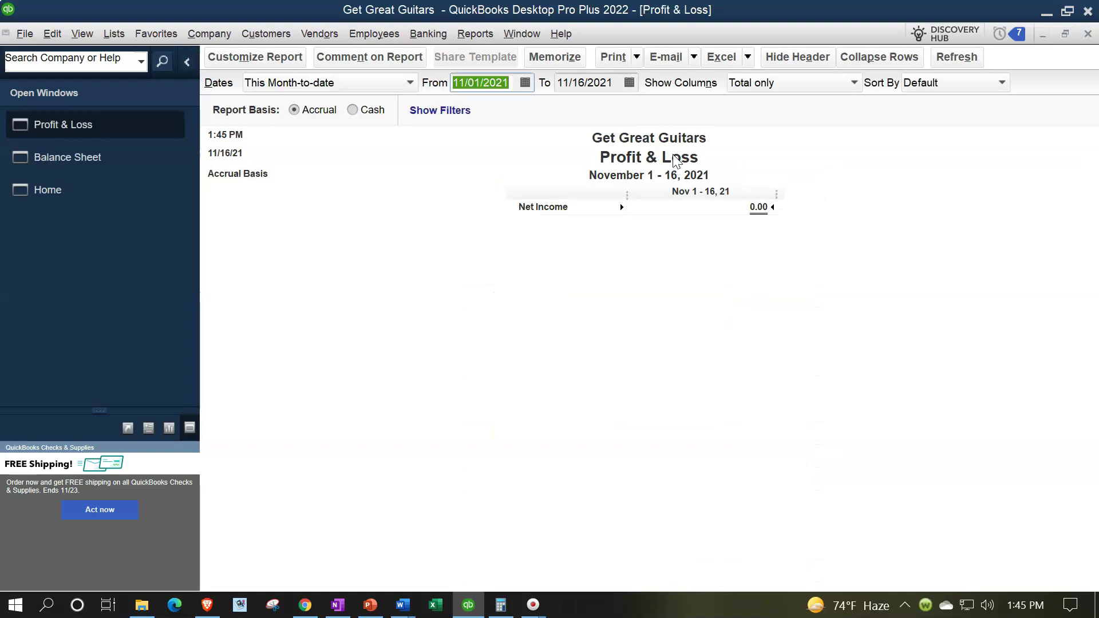
type("01/01/202")
key("Tab")
type("12/31/2022")
key("Tab")
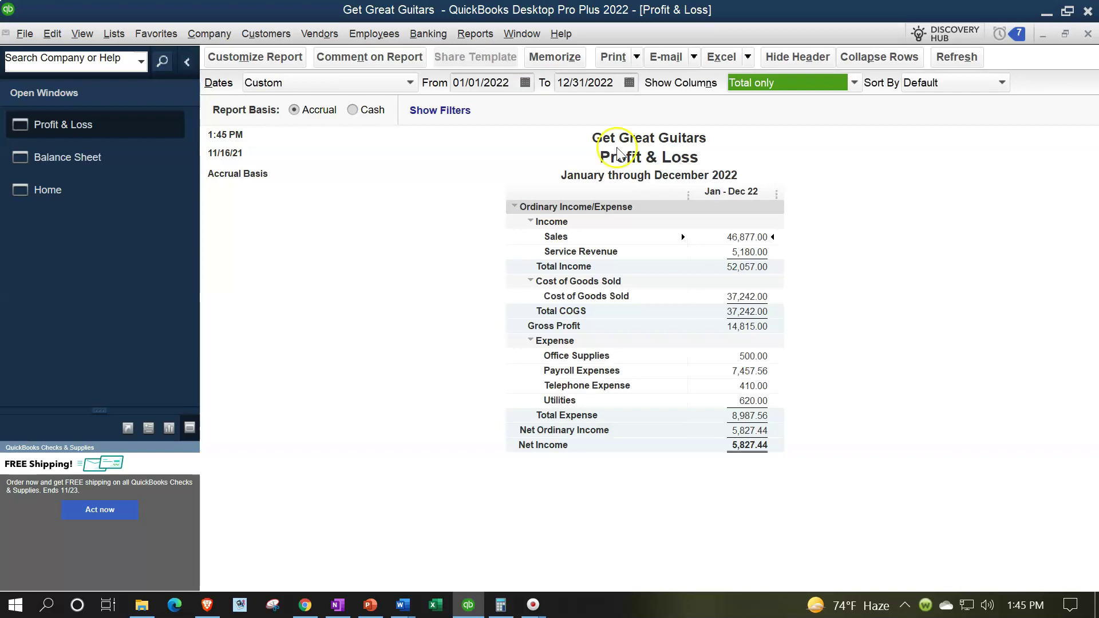
Customize the Profit & Loss report with font size 14 for the column labels and all related fonts.
left_click(282, 57)
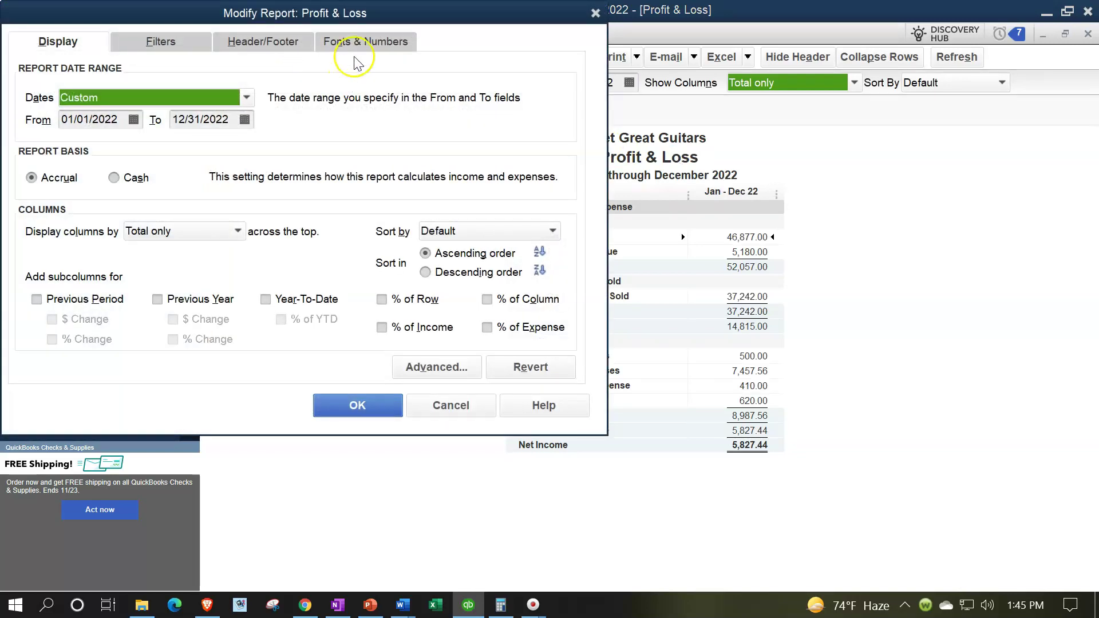
left_click(367, 42)
left_click(261, 261)
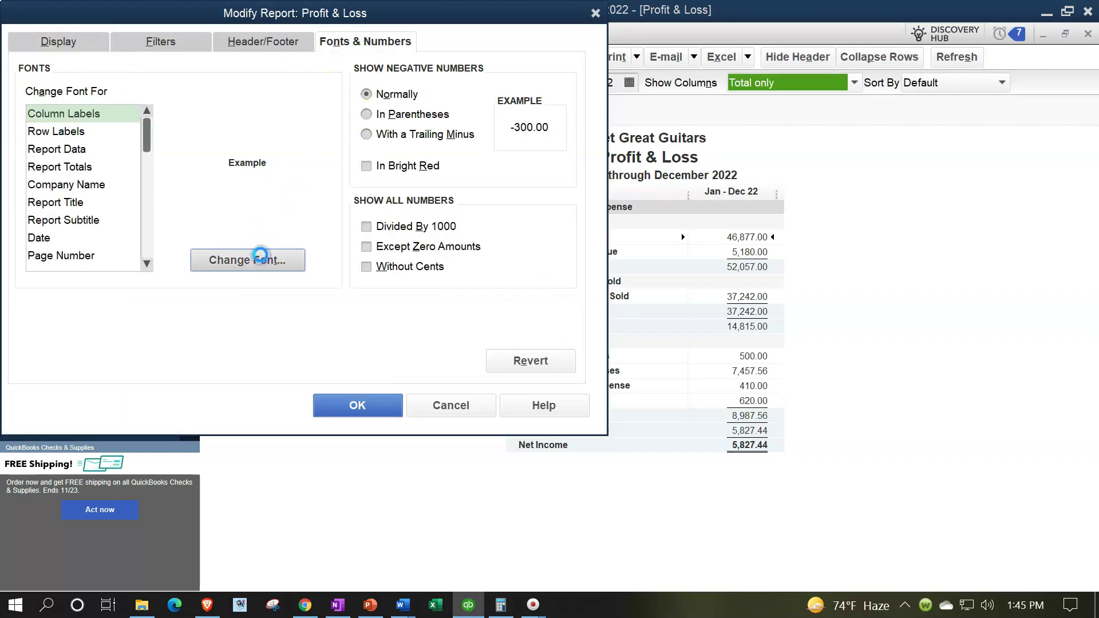
left_click(265, 213)
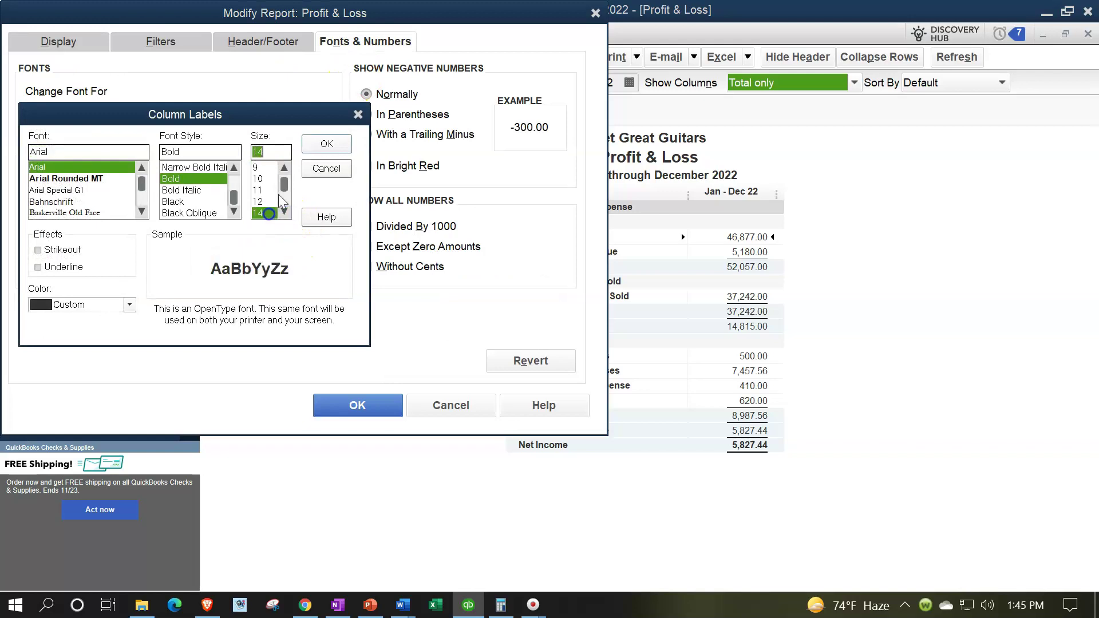
left_click(324, 145)
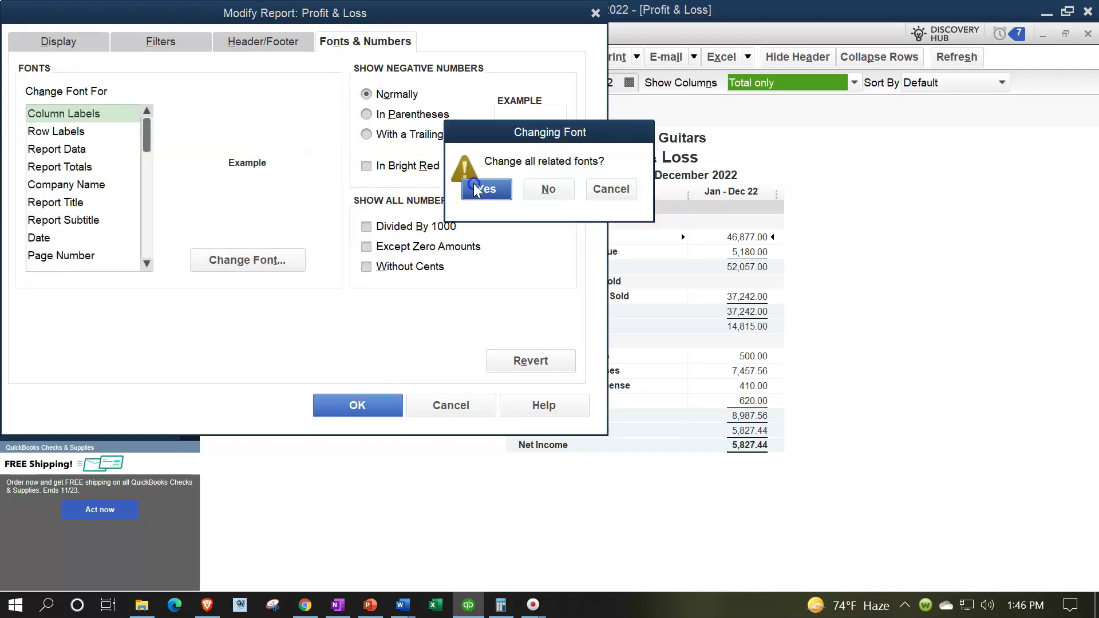
left_click(475, 190)
left_click(392, 401)
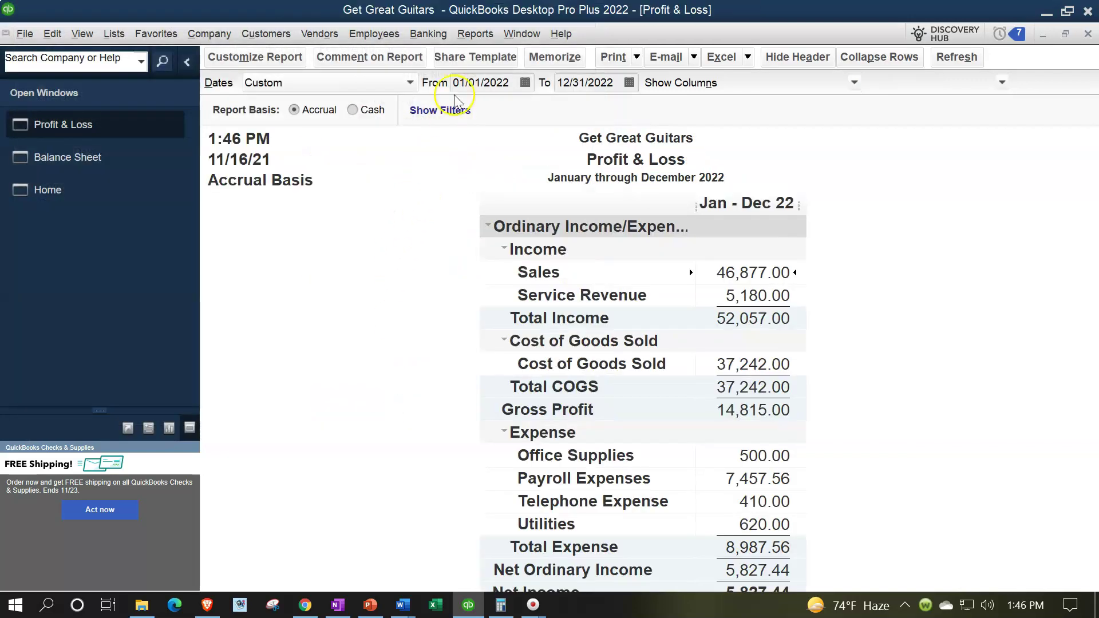
Open the Trial Balance report and set its date range from 01/01/2022 to 12/31/2022.
left_click(475, 33)
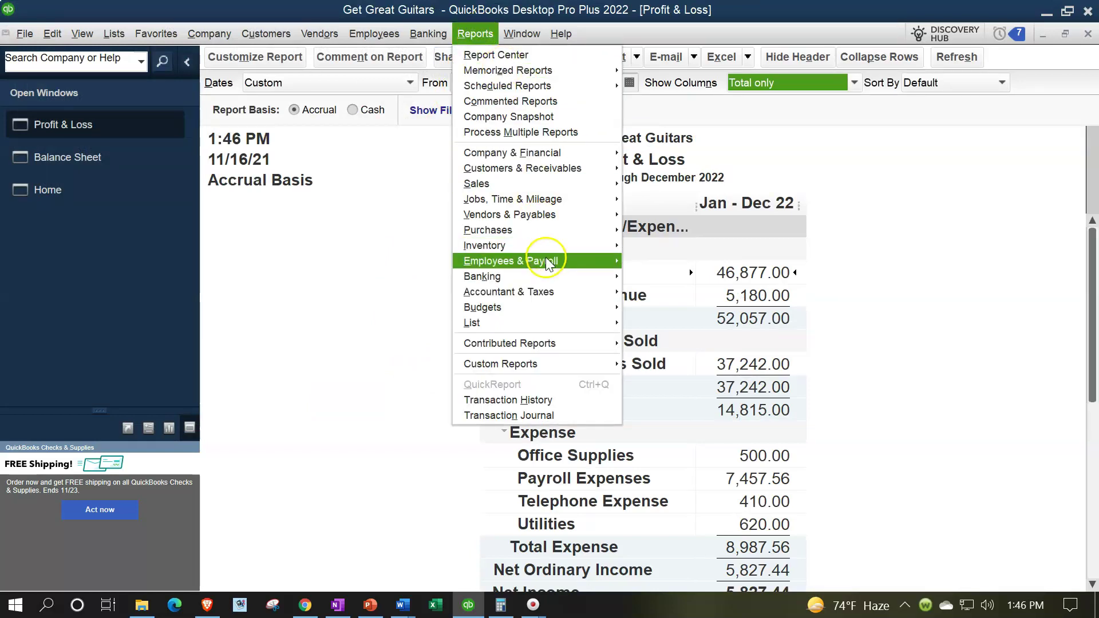
mouse_move(596, 288)
left_click(633, 290)
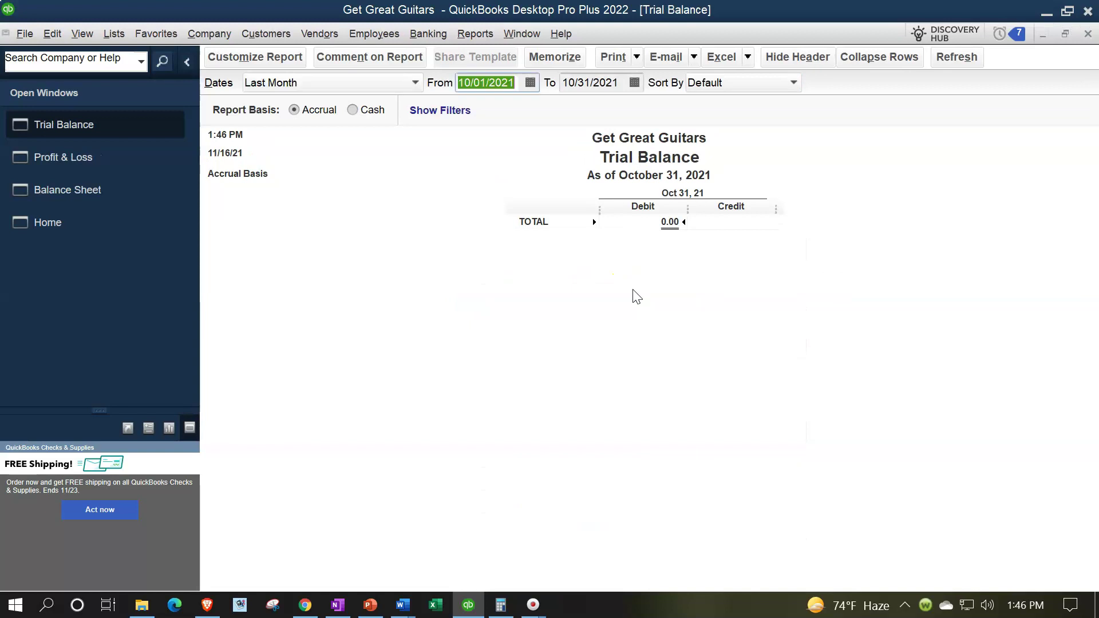
type("01")
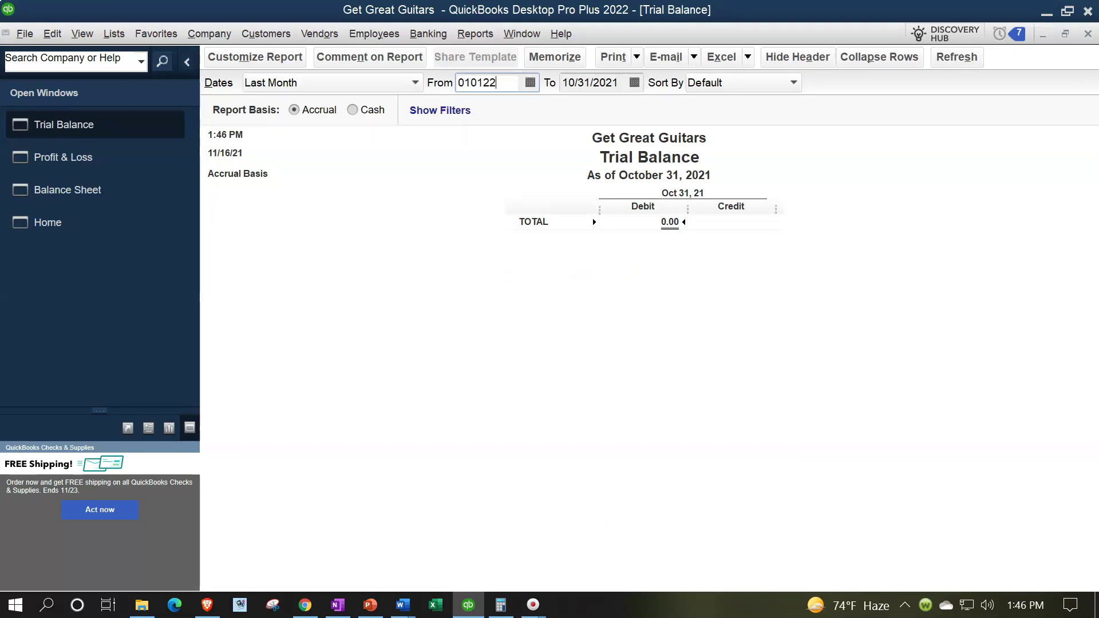
key("Tab")
type("12/31/2022")
key("Tab")
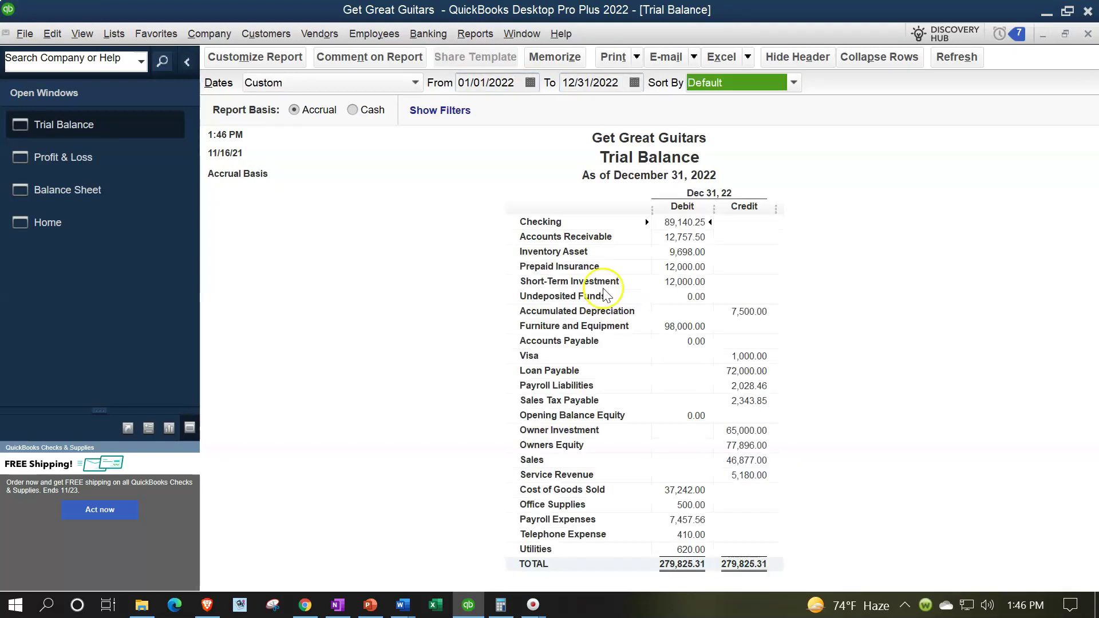
Customize the Trial Balance report with font size 14 for the column labels and all related fonts.
left_click(287, 57)
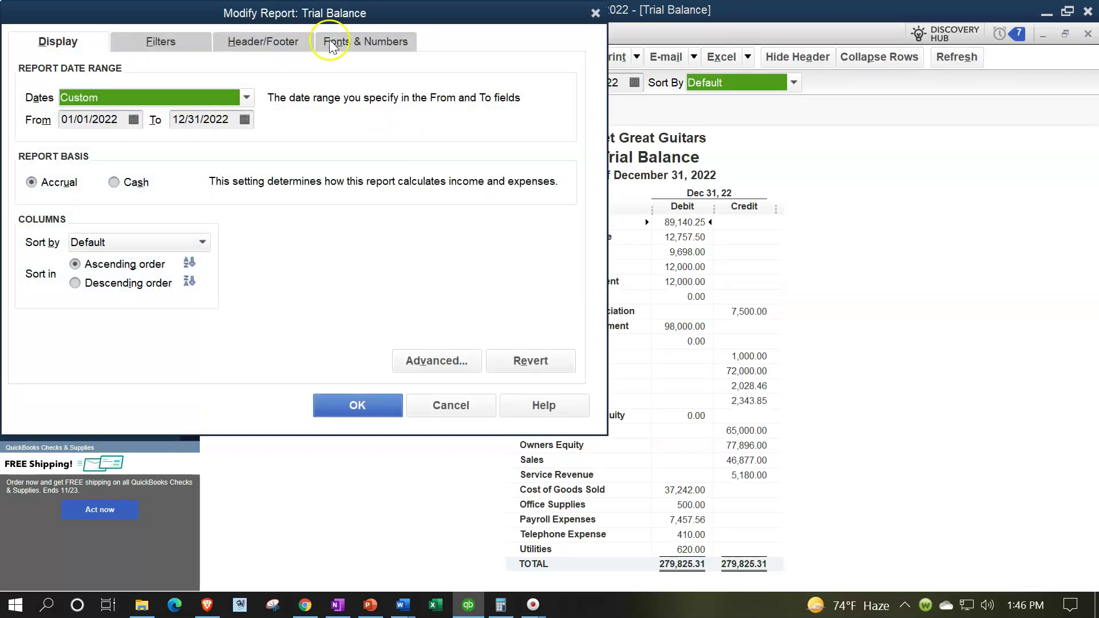
left_click(333, 42)
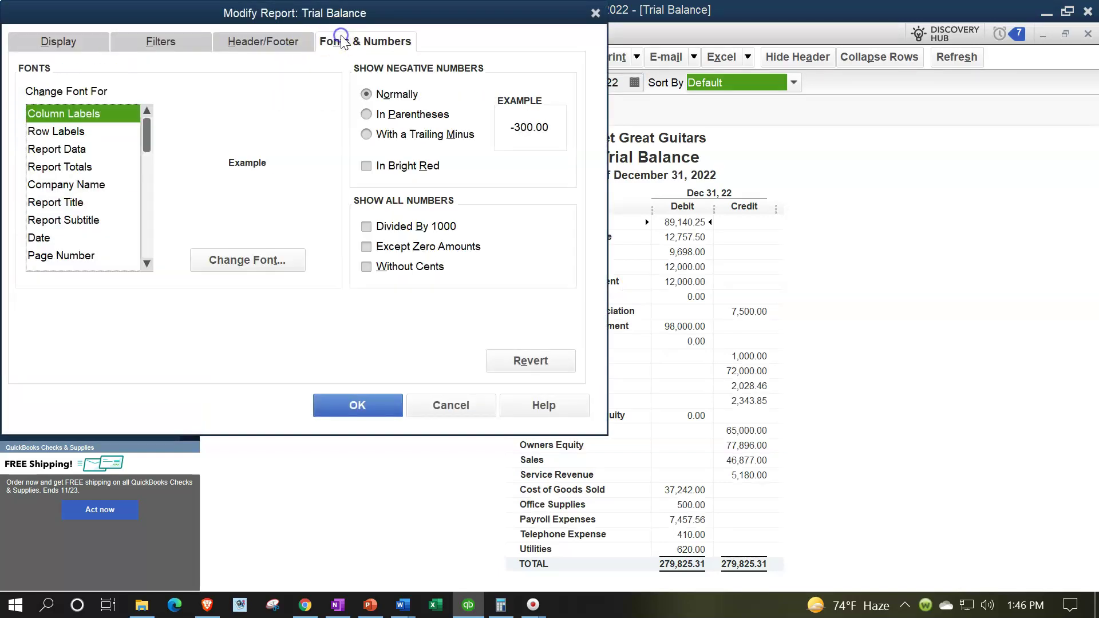
left_click(283, 270)
scroll(262, 213, "down", 2)
left_click(261, 214)
left_click(326, 143)
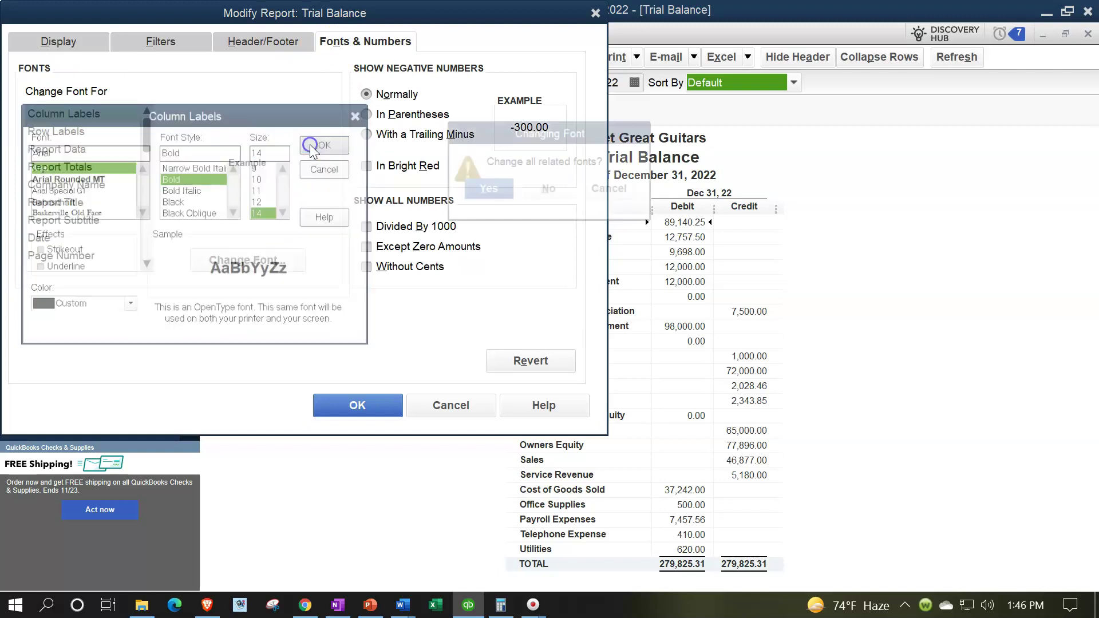
left_click(488, 189)
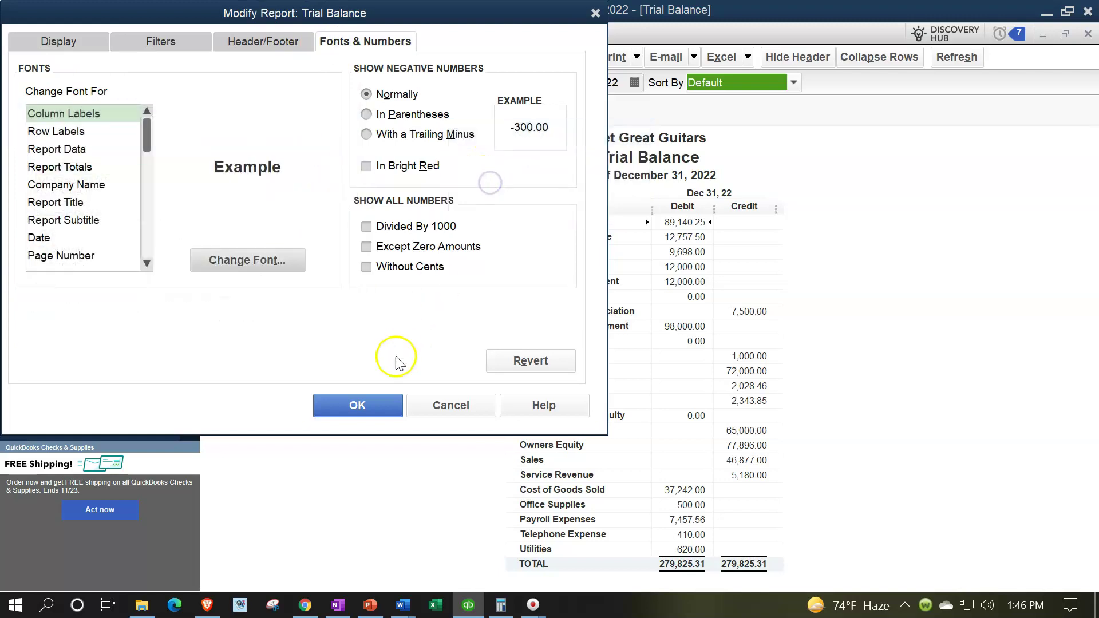
left_click(379, 405)
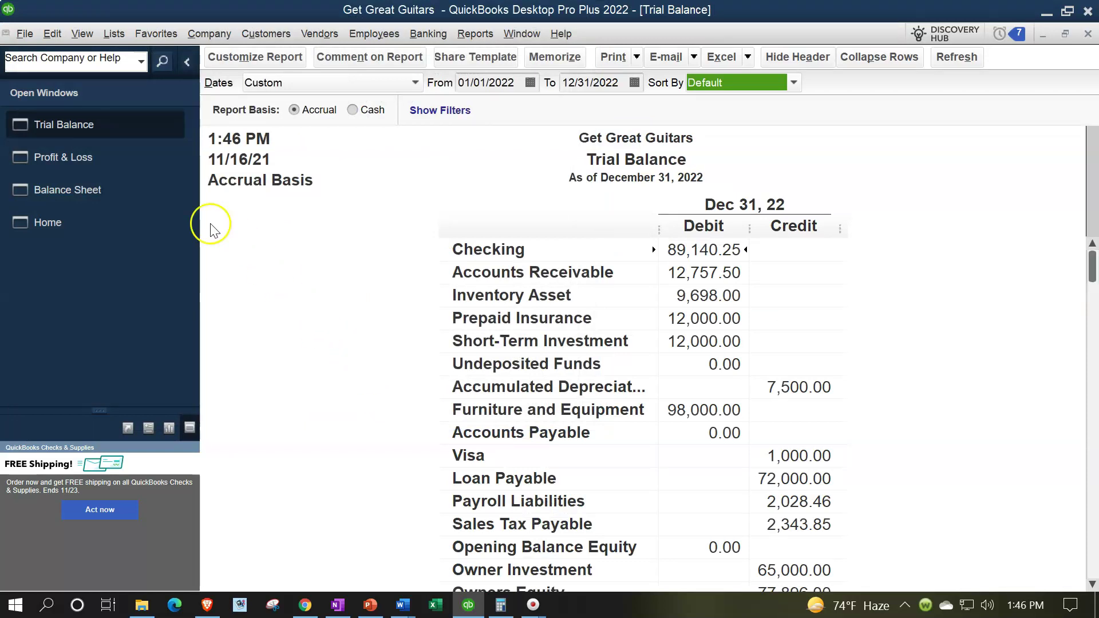
Drill down from Payroll Expenses on the Profit & Loss report to the paycheck detail behind the first 4,583.33 entry.
left_click(87, 165)
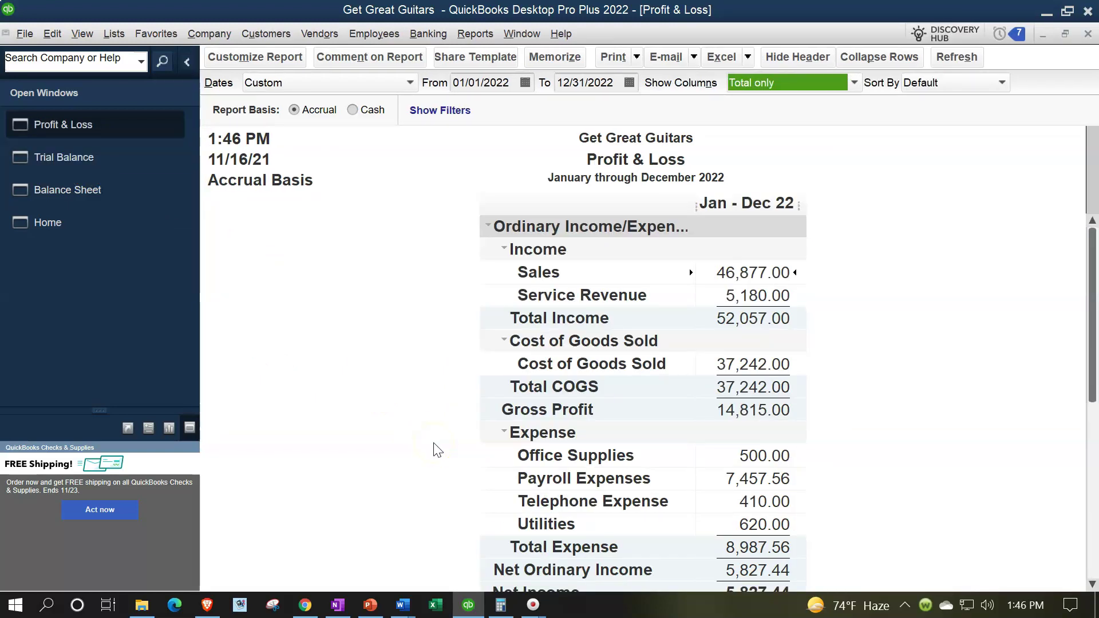
scroll(430, 465, "down", 1)
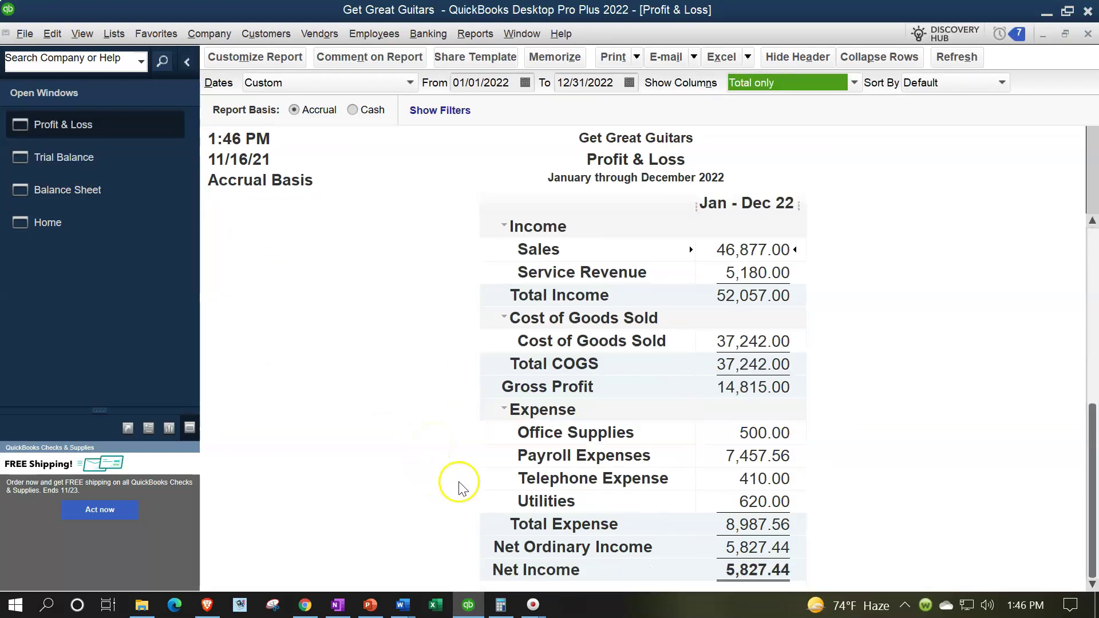
left_click(731, 460)
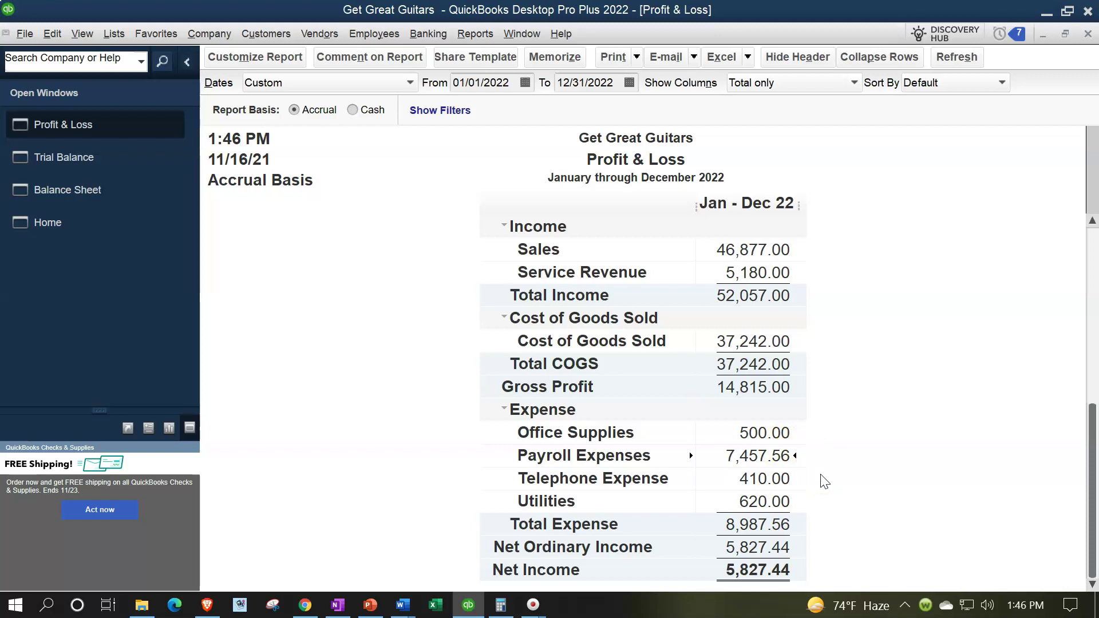
left_click(755, 461)
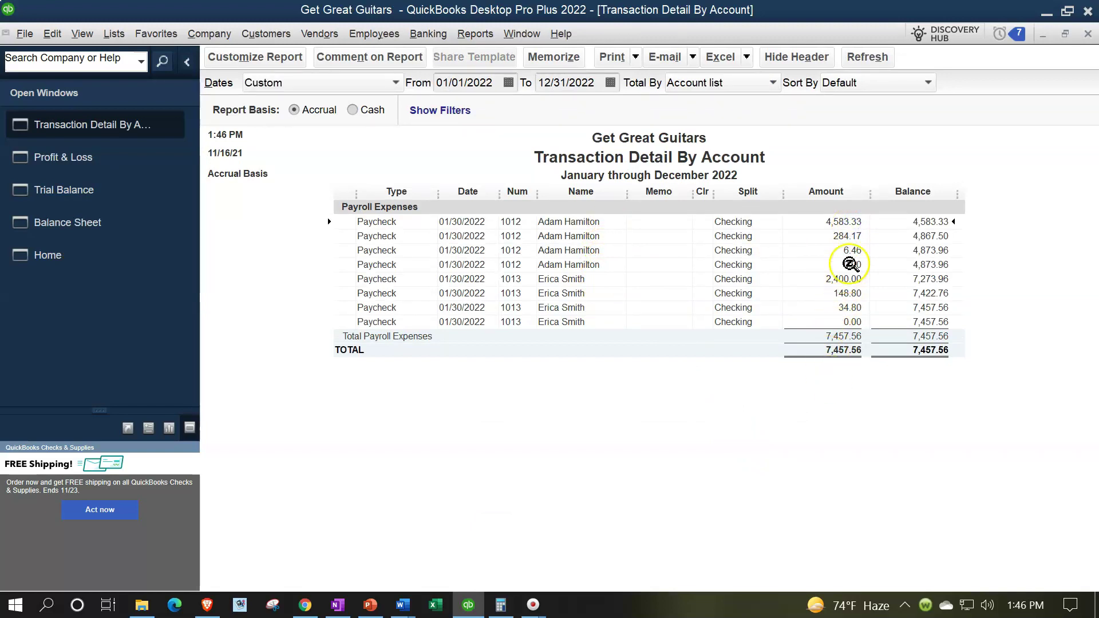
double_click(851, 222)
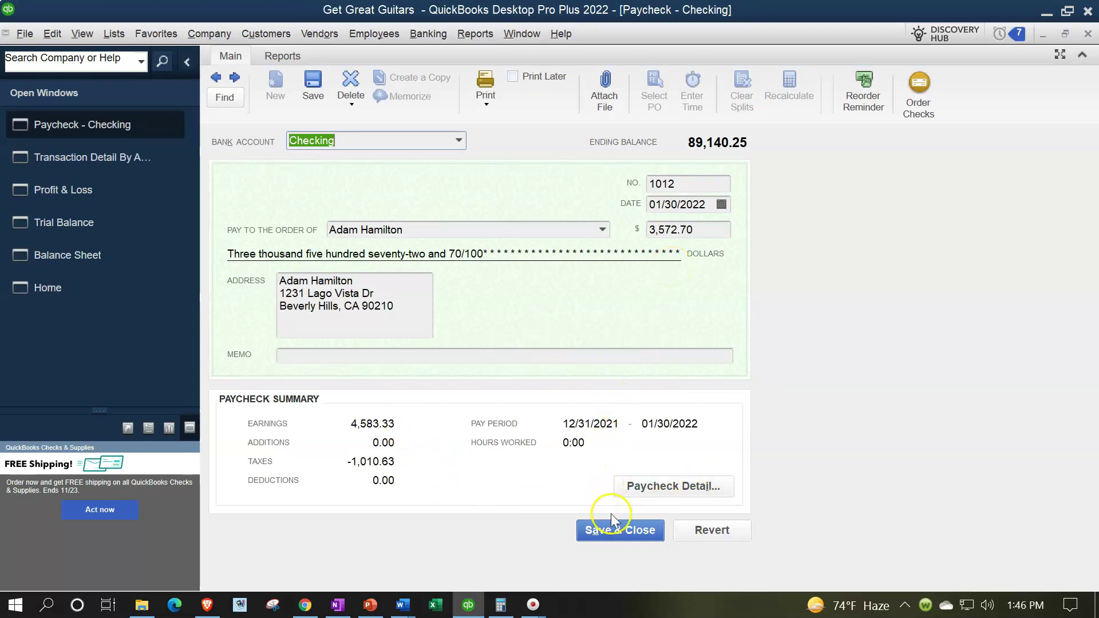
left_click(625, 492)
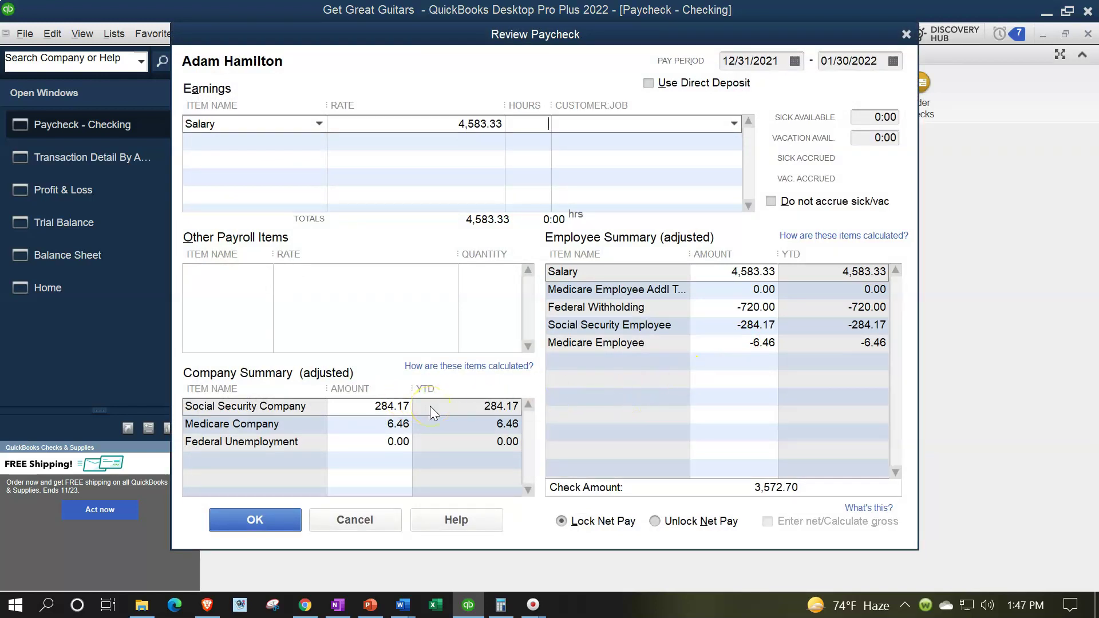
Close the open paycheck and drill into the paycheck detail of check 1013 from the payroll expense transactions.
left_click(907, 35)
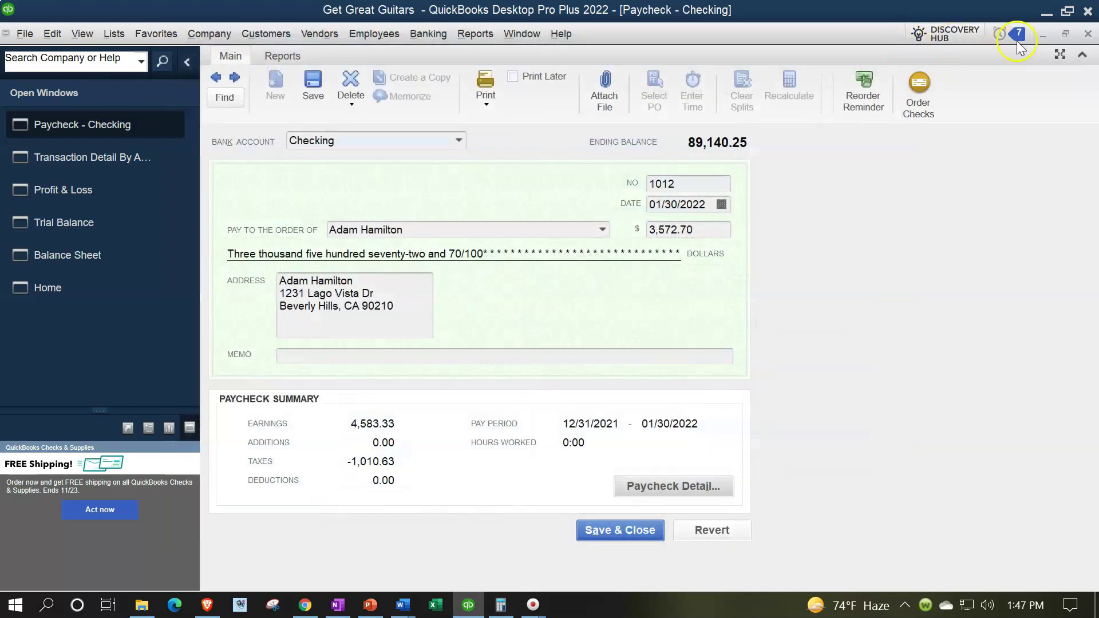
left_click(1088, 33)
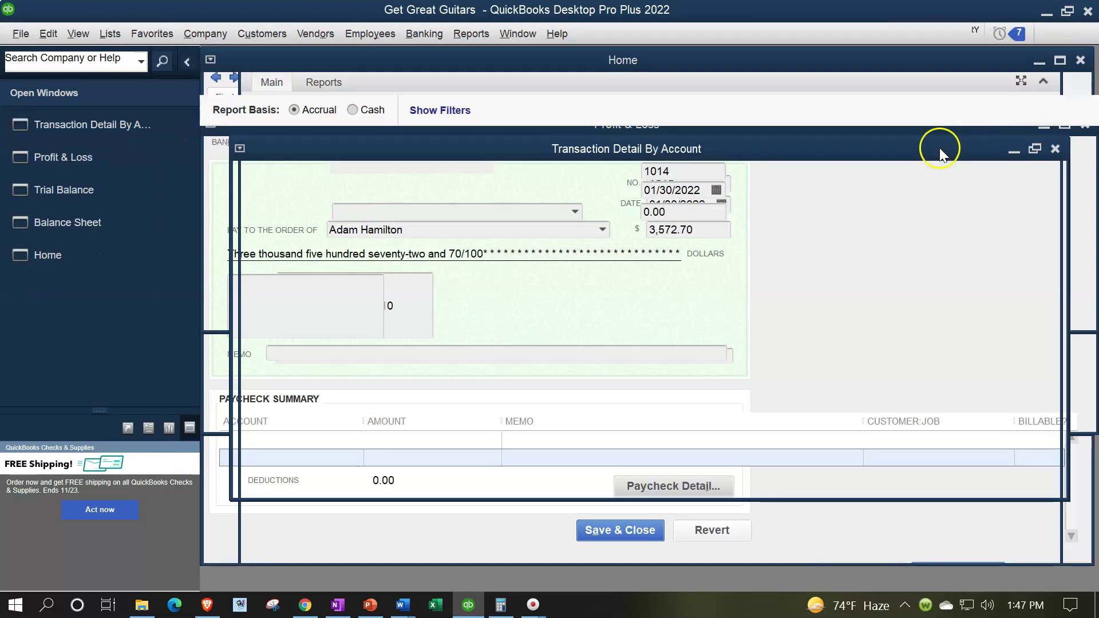
double_click(838, 280)
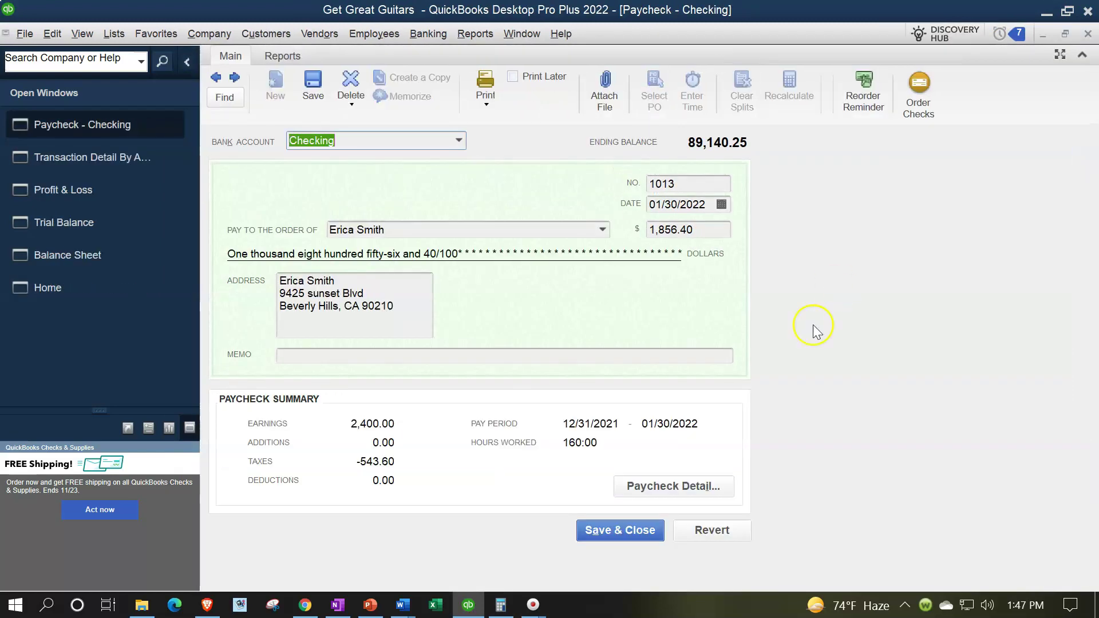
left_click(654, 485)
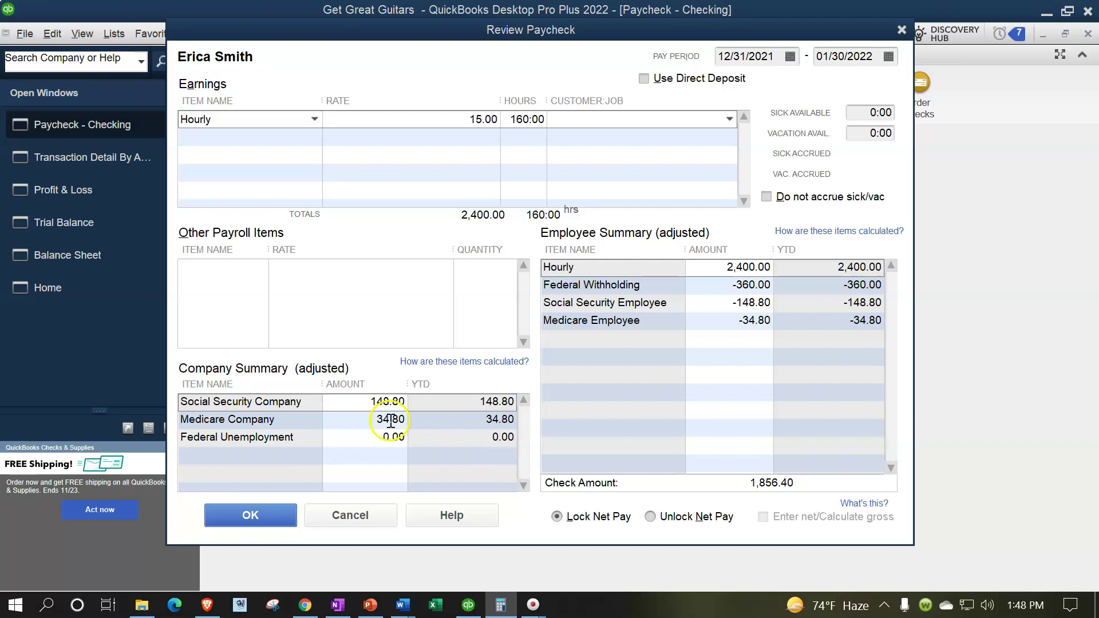
Close the paycheck and the Transaction Detail By Account report to return to the Profit & Loss report.
left_click(902, 31)
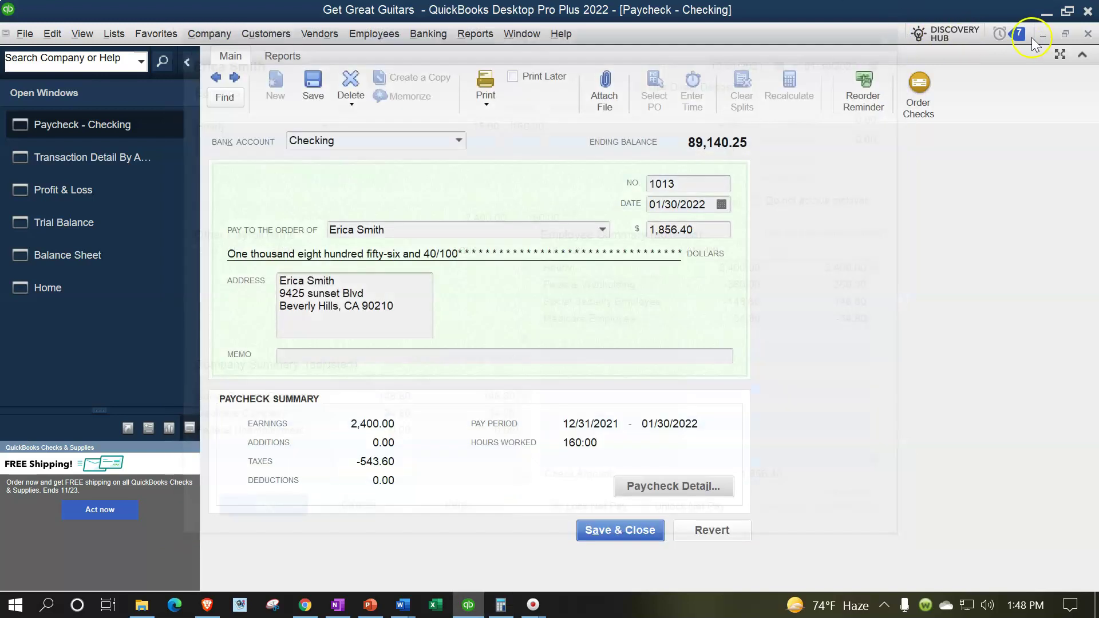
left_click(1087, 35)
left_click(1087, 36)
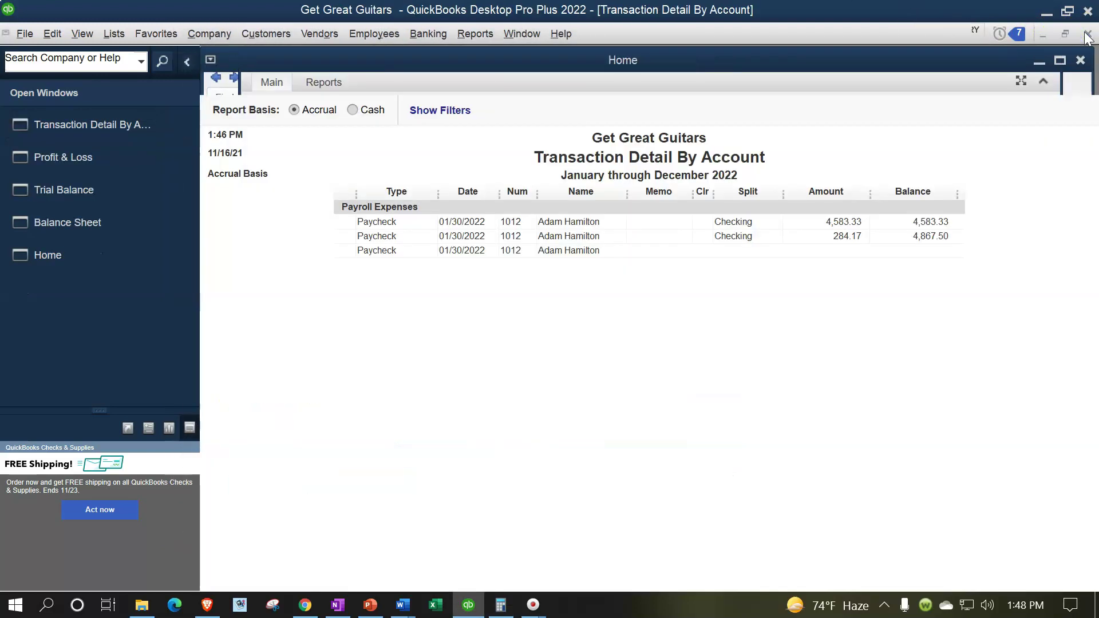
left_click(1087, 36)
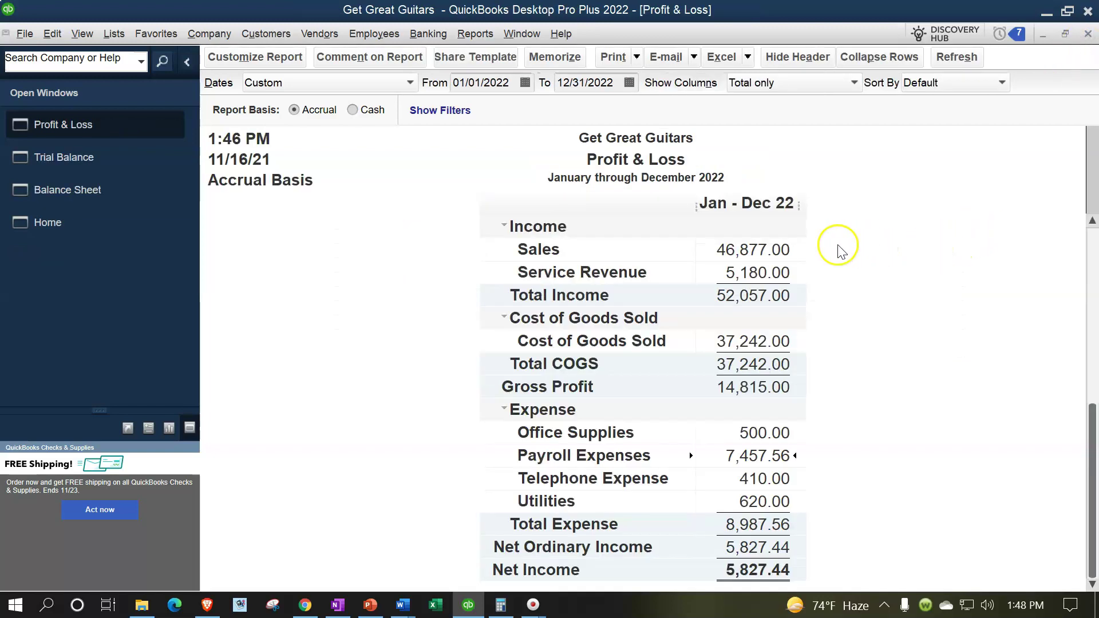
Open the Payroll Item List with the open windows list collapsed and select the Medicare Company item.
left_click(121, 36)
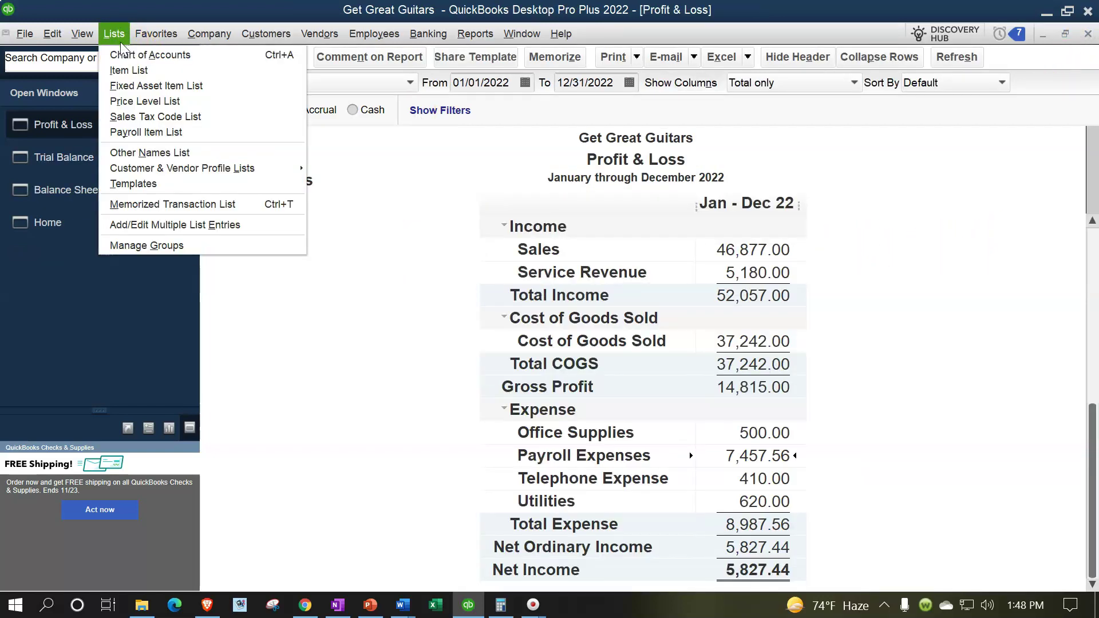
left_click(124, 132)
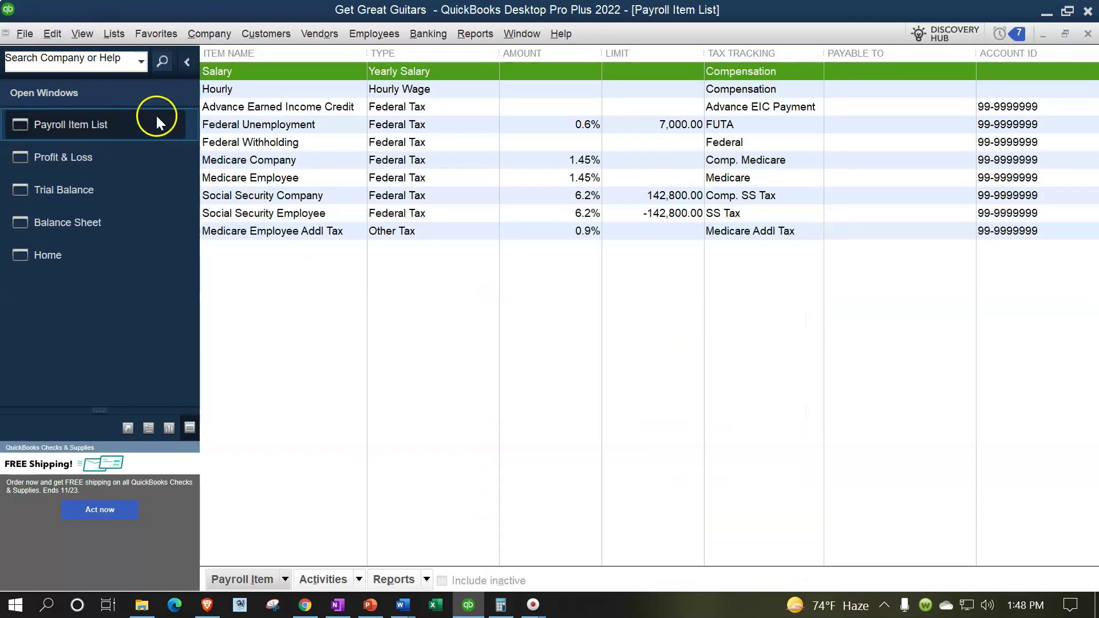
left_click(187, 62)
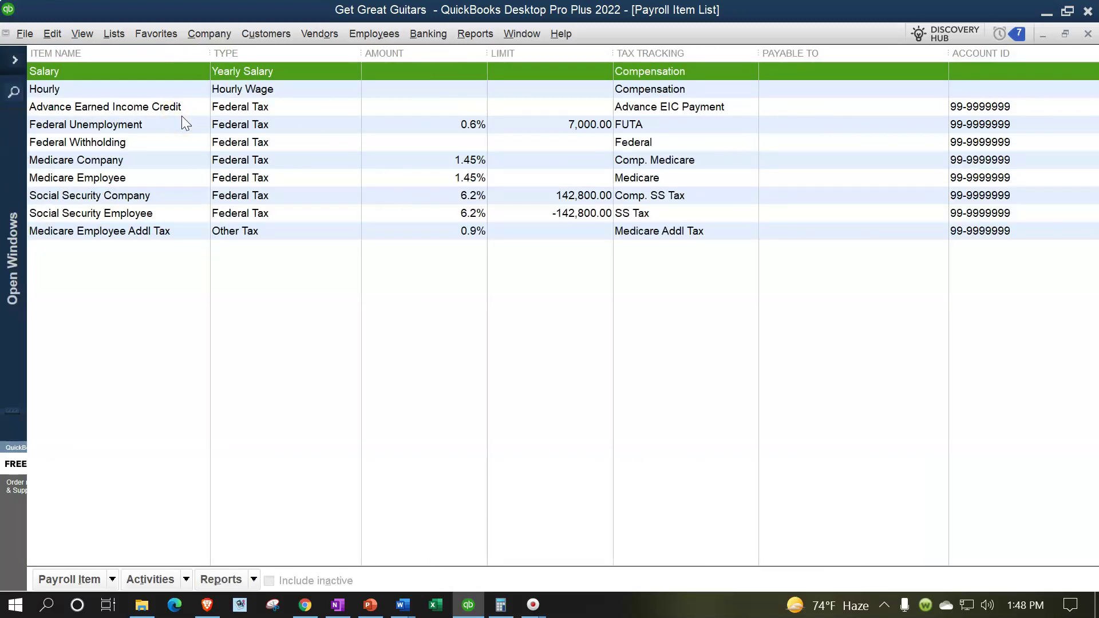
left_click(142, 126)
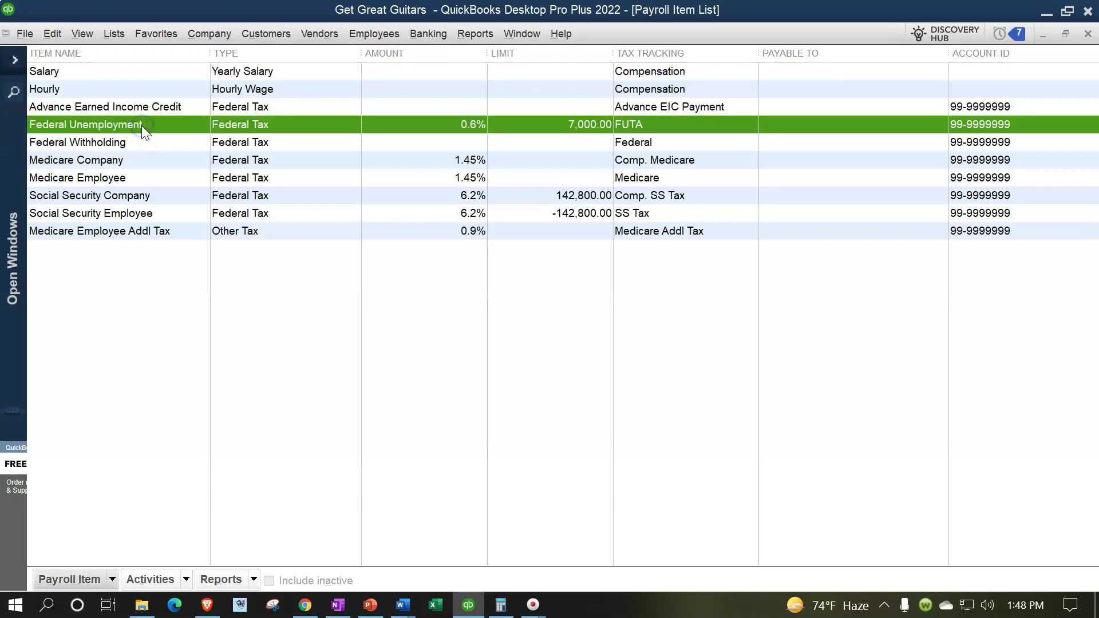
left_click(131, 160)
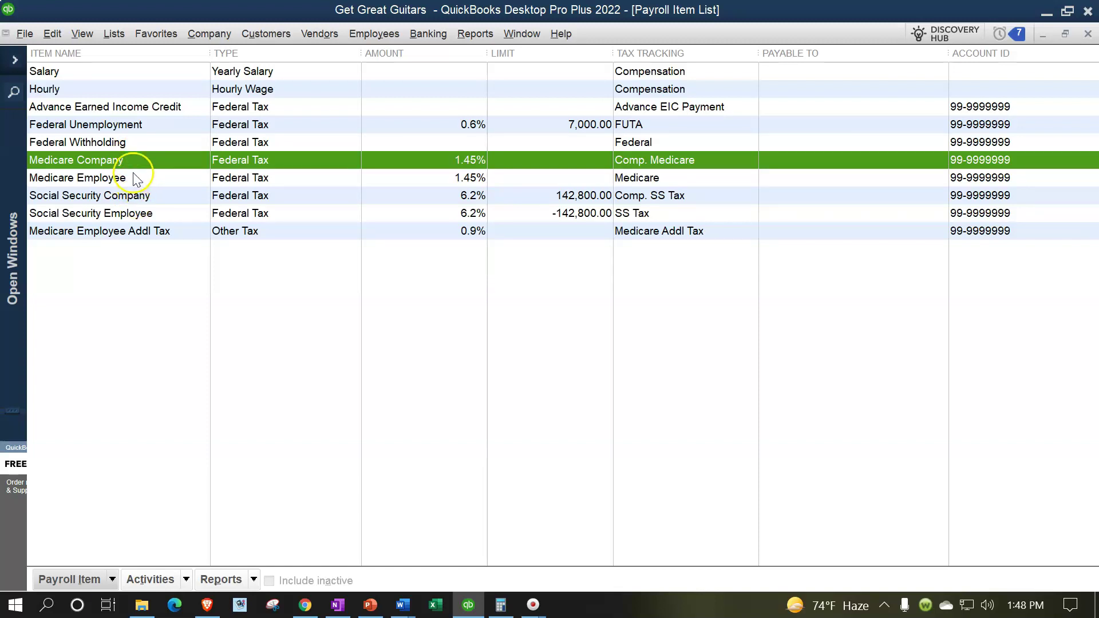
Edit the Medicare Company payroll item, assigning it a new Expense-type account named Paryoll Tax Expense.
double_click(105, 162)
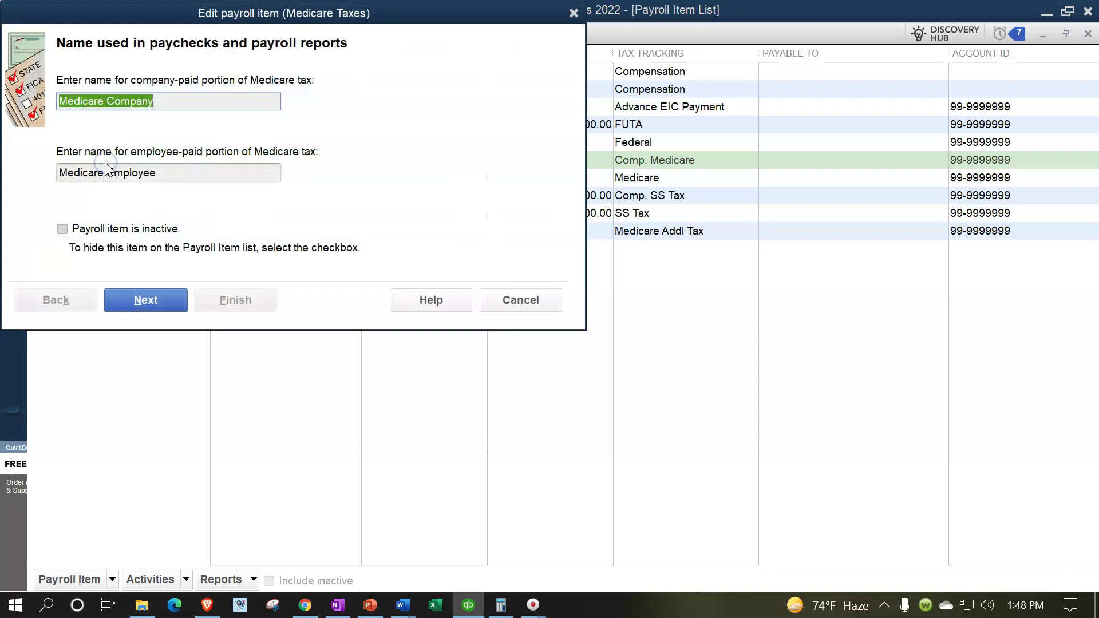
left_click(147, 299)
left_click(146, 298)
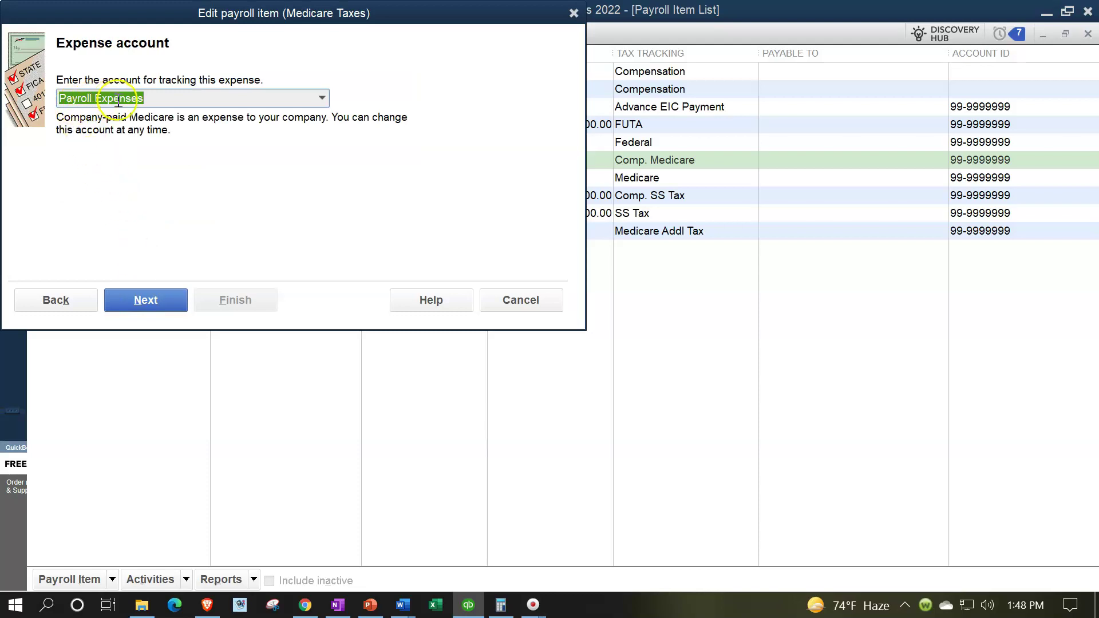
left_click_drag(237, 12, 598, 112)
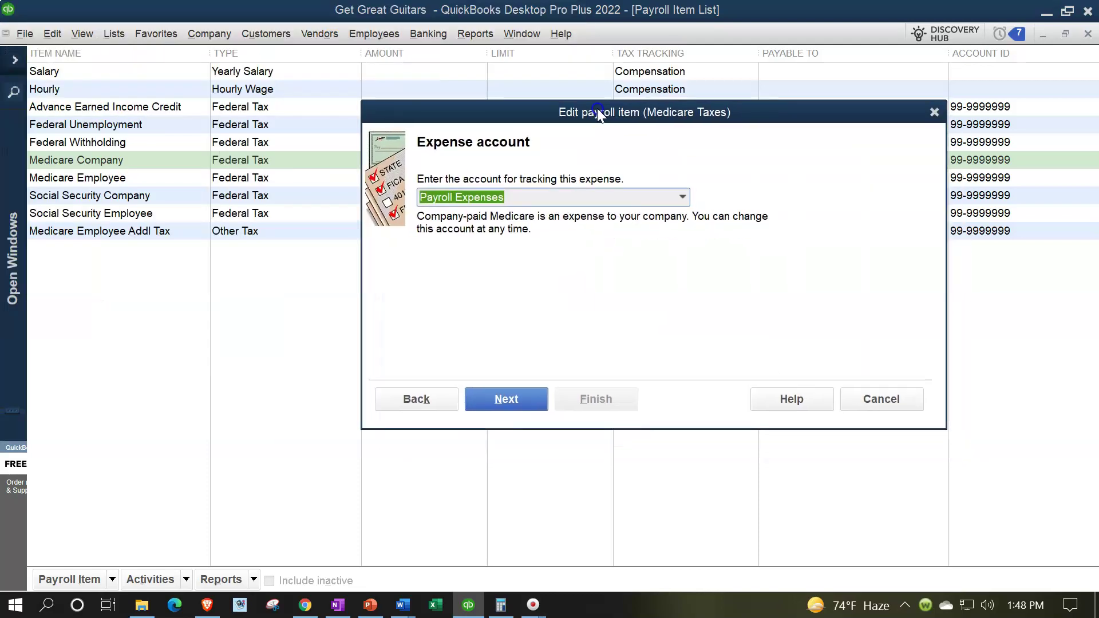
left_click(682, 198)
scroll(611, 372, "up", 8)
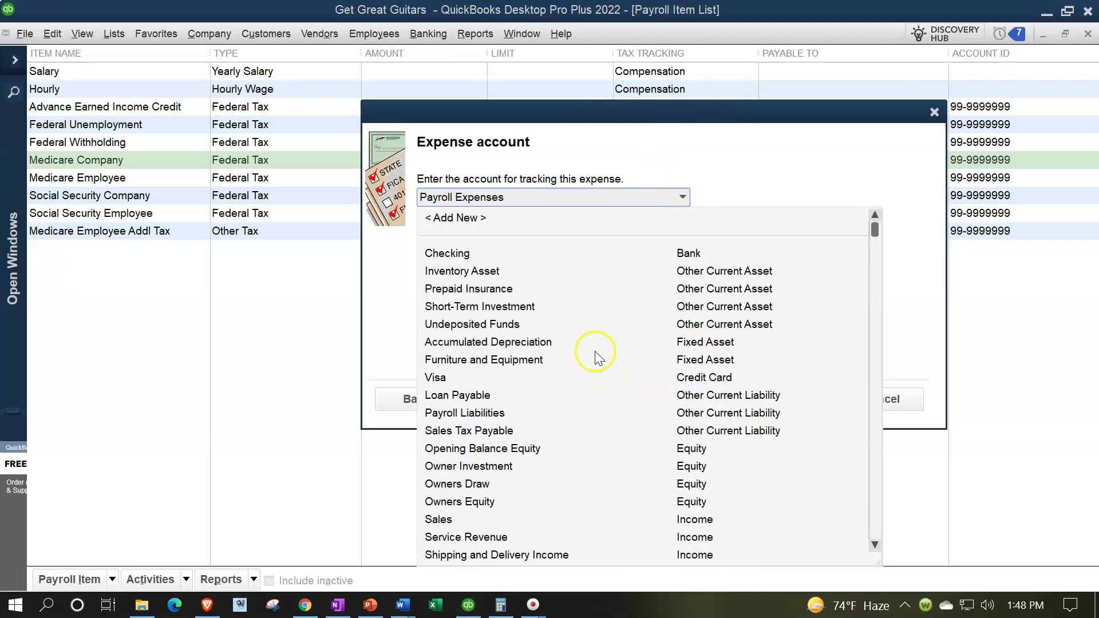
left_click(473, 217)
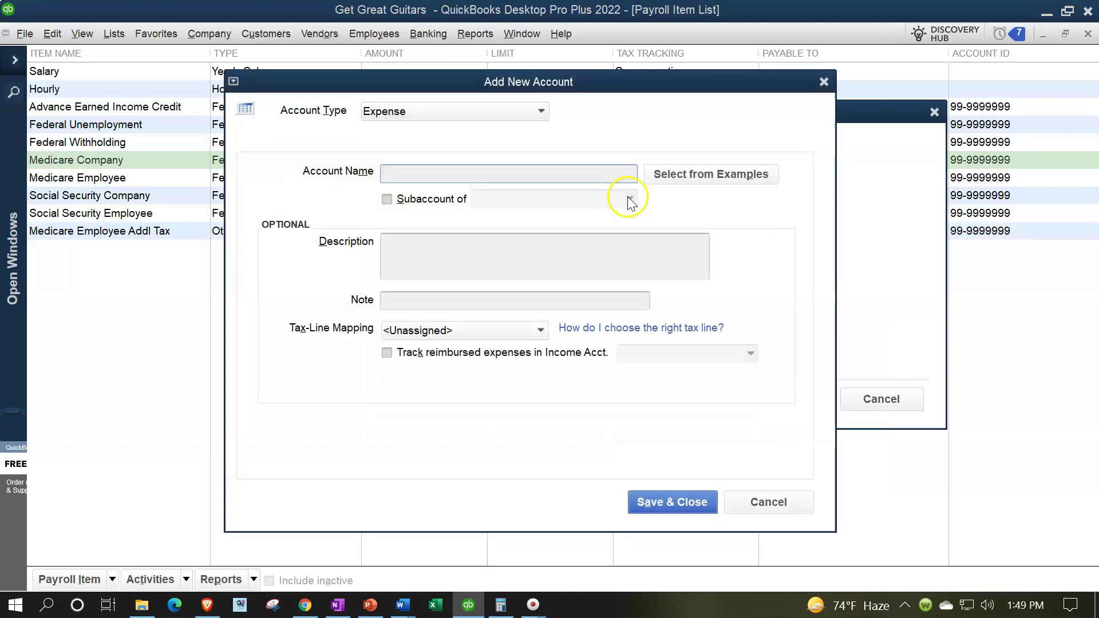
type("Paryoll Tax")
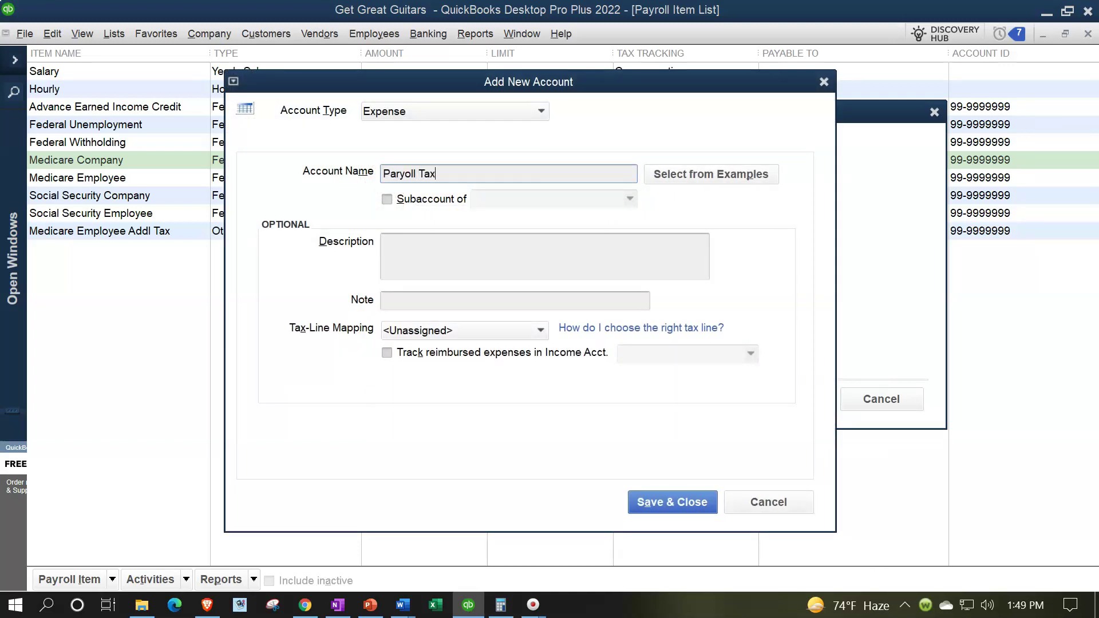
type(" Expense")
key("Tab")
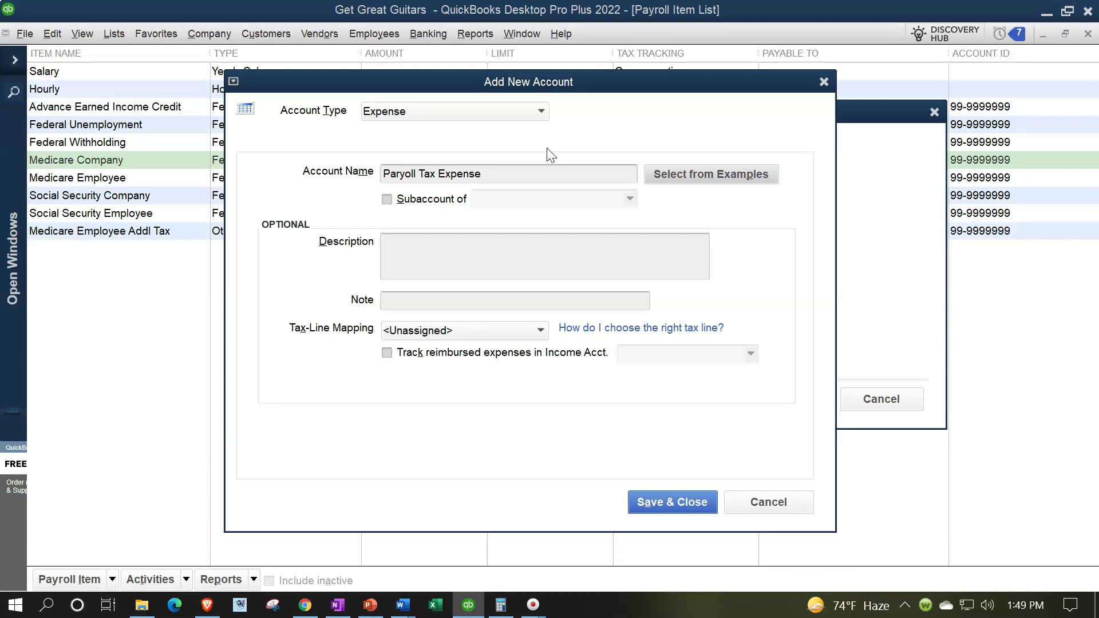
left_click(674, 503)
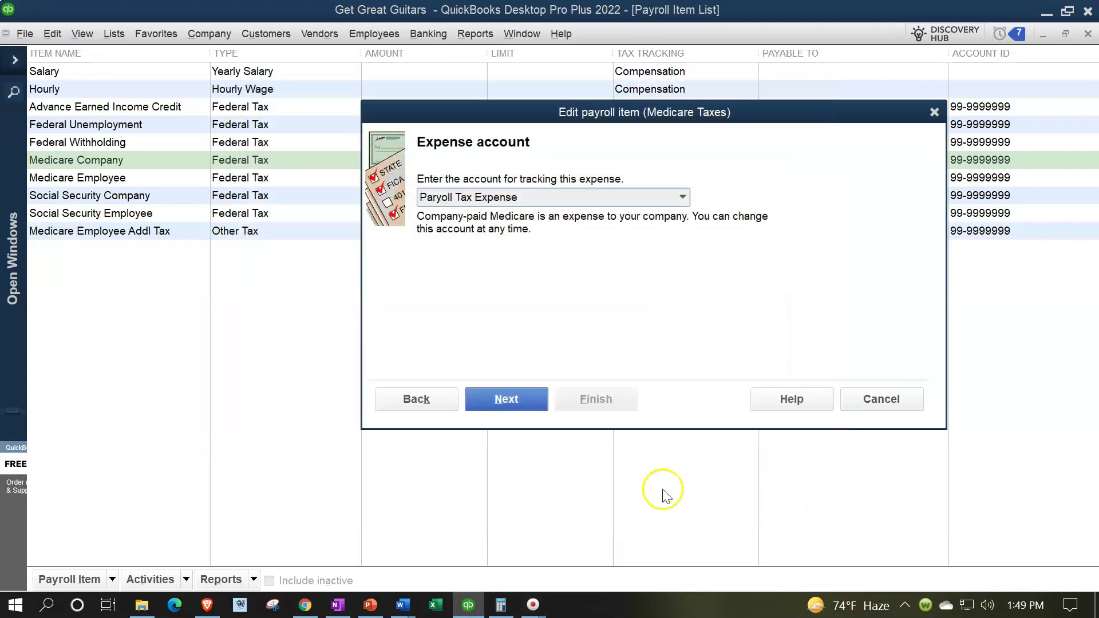
Finish the Medicare payroll item edit and update all existing transactions to use the new account.
left_click(505, 401)
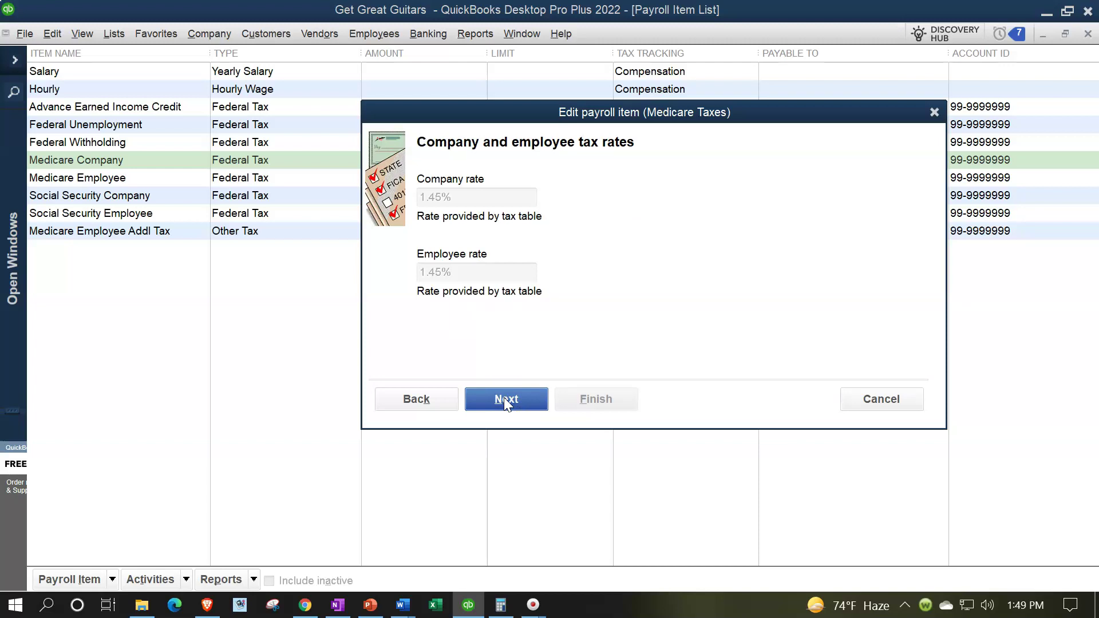
left_click(505, 401)
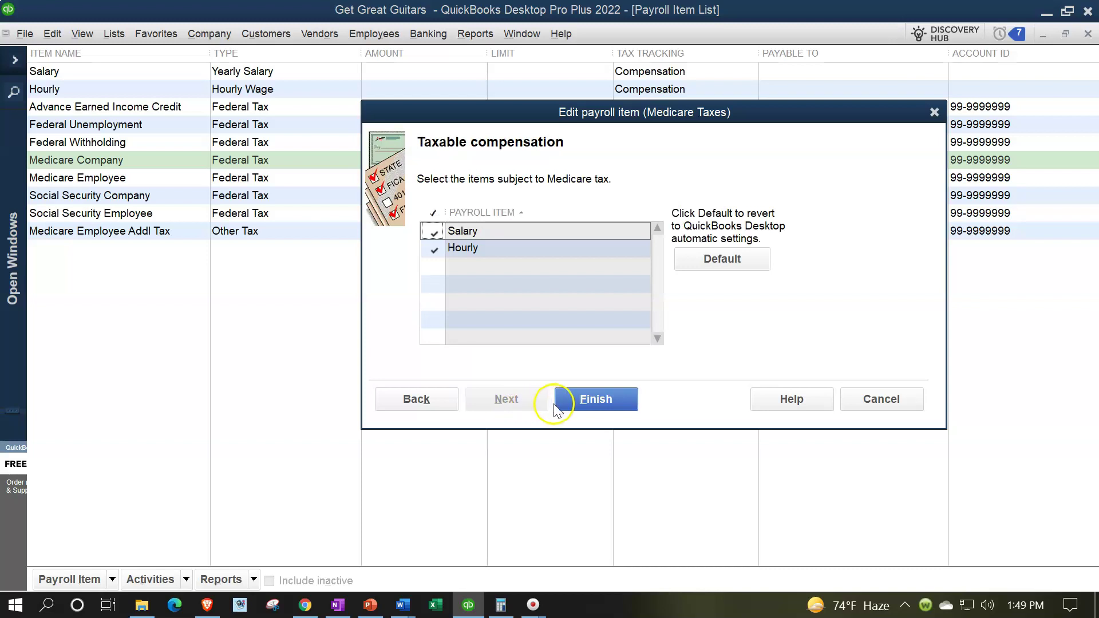
left_click(586, 404)
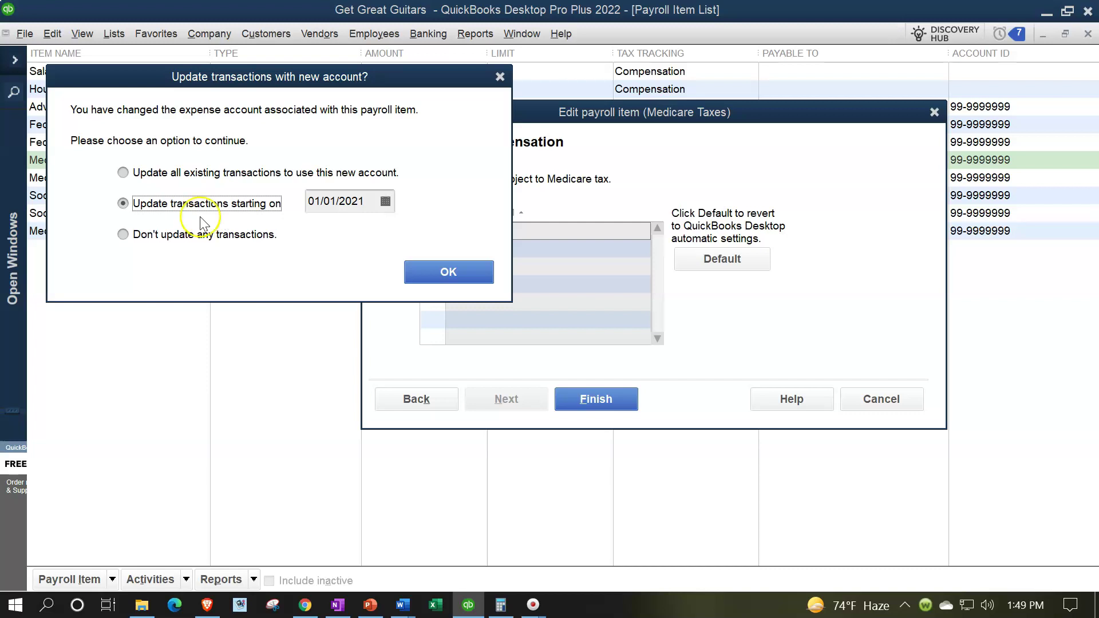
left_click(123, 172)
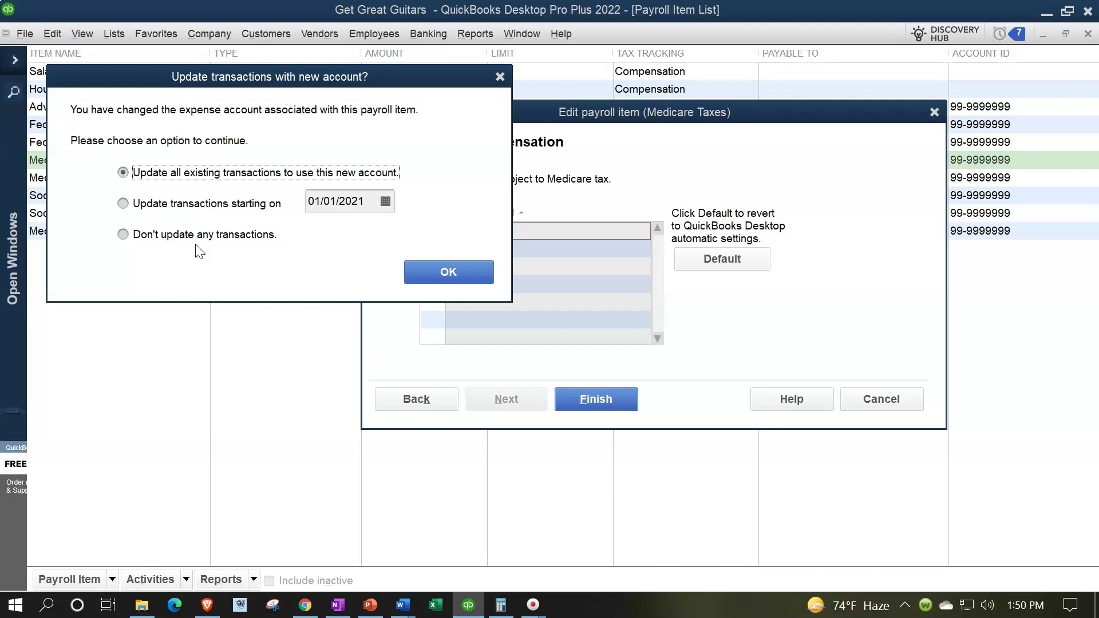
left_click(443, 275)
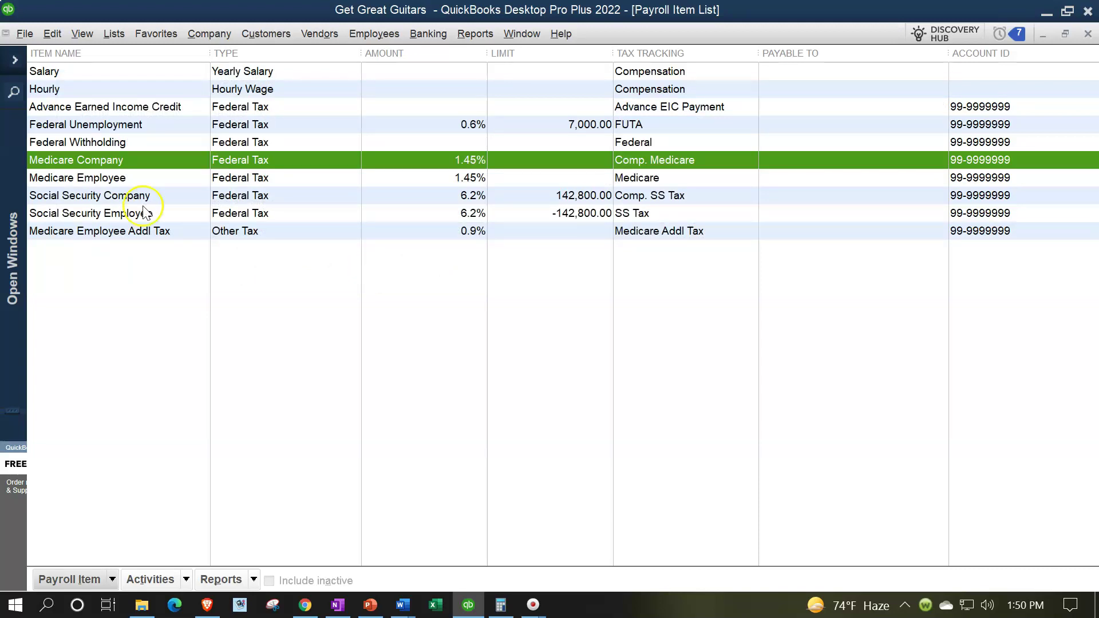
Expand the open windows list and check the expense accounts on the Profit & Loss report.
left_click(13, 61)
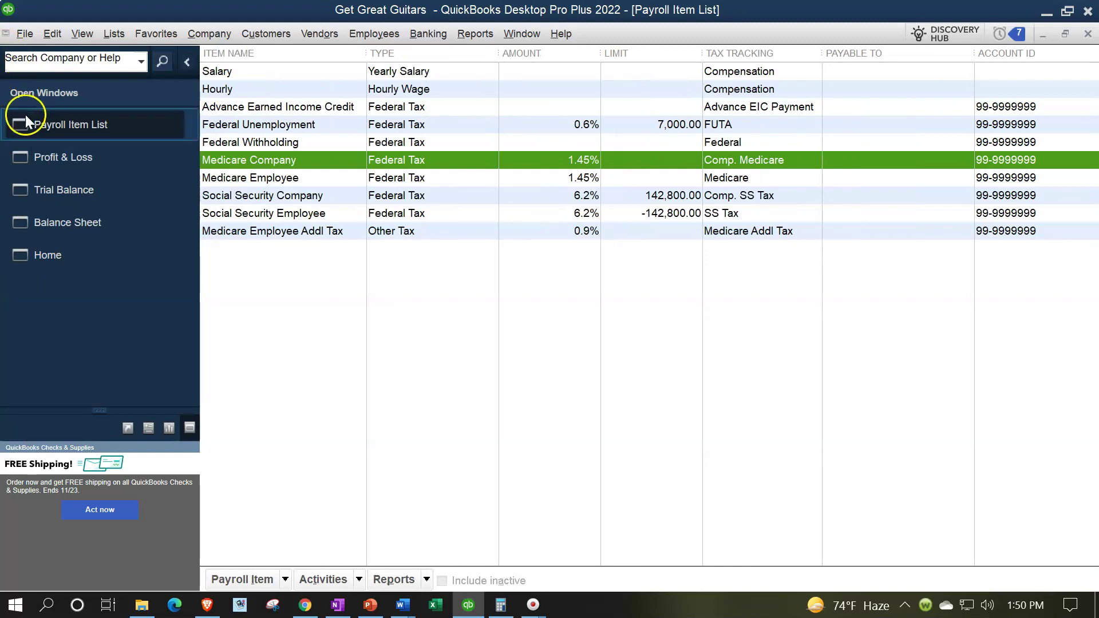
left_click(51, 184)
left_click(51, 189)
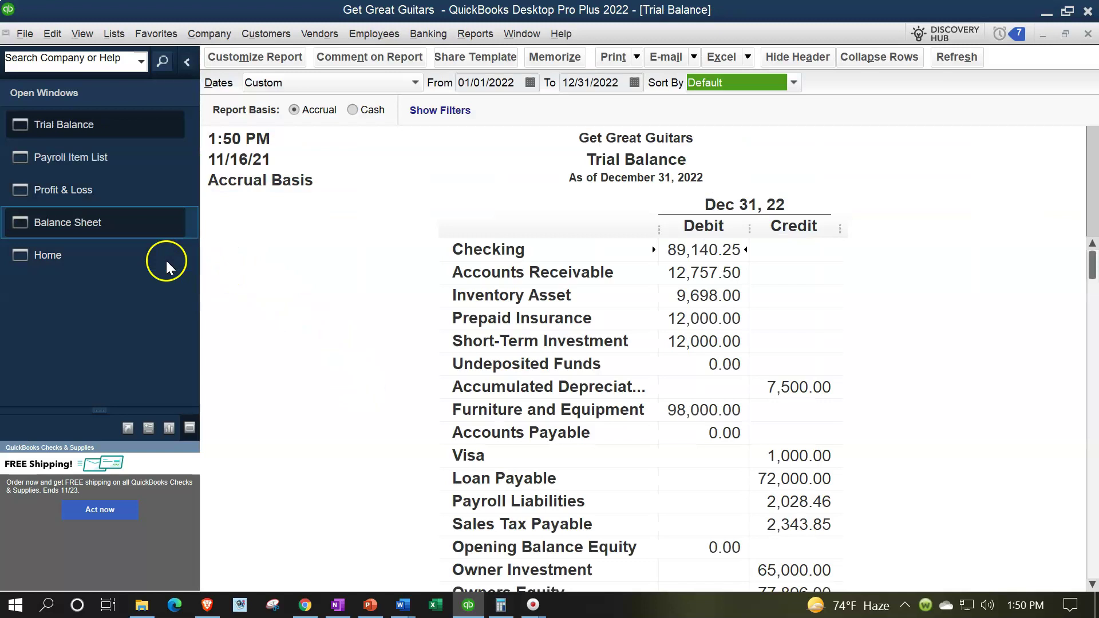
left_click(98, 180)
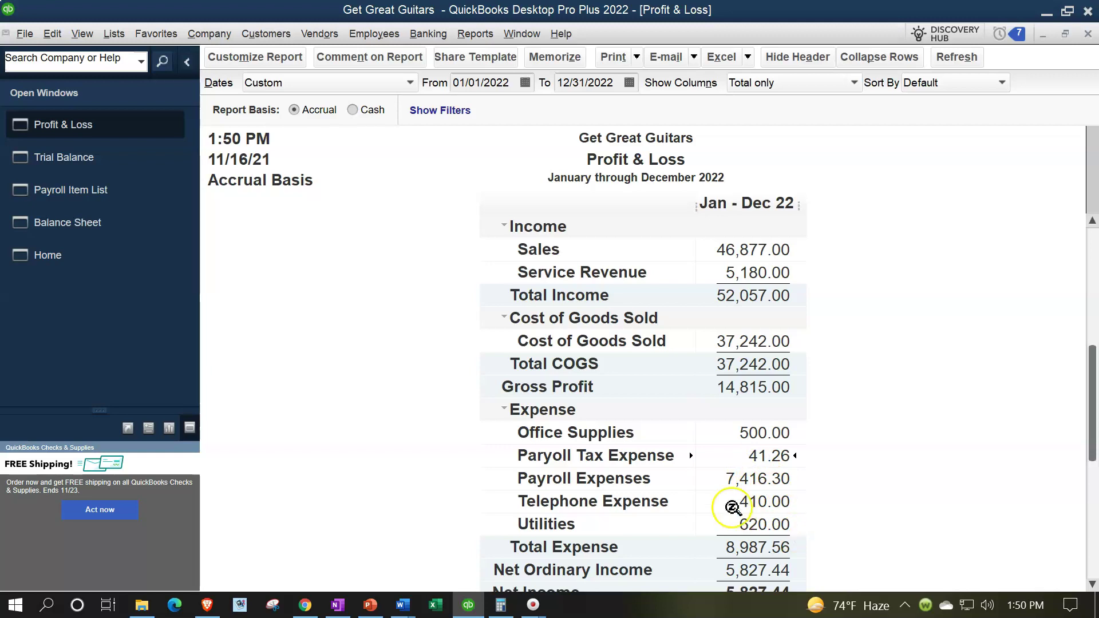
Edit the Social Security Company item in the Payroll Item List, setting its expense account to Paryoll Tax Expense.
left_click(79, 194)
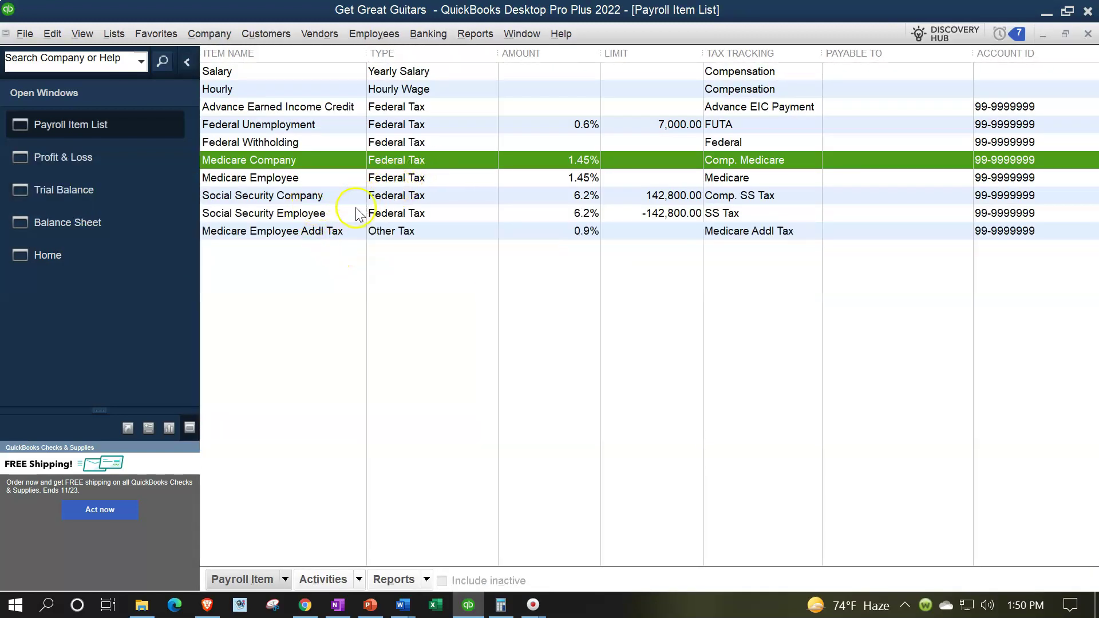
left_click(324, 193)
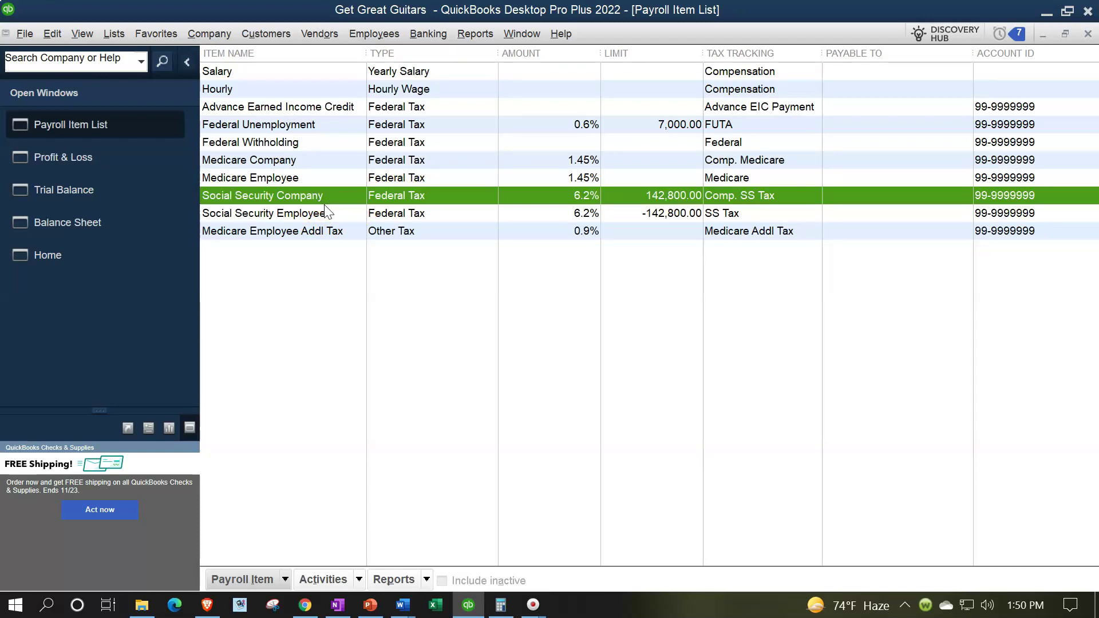
left_click(314, 201)
double_click(315, 201)
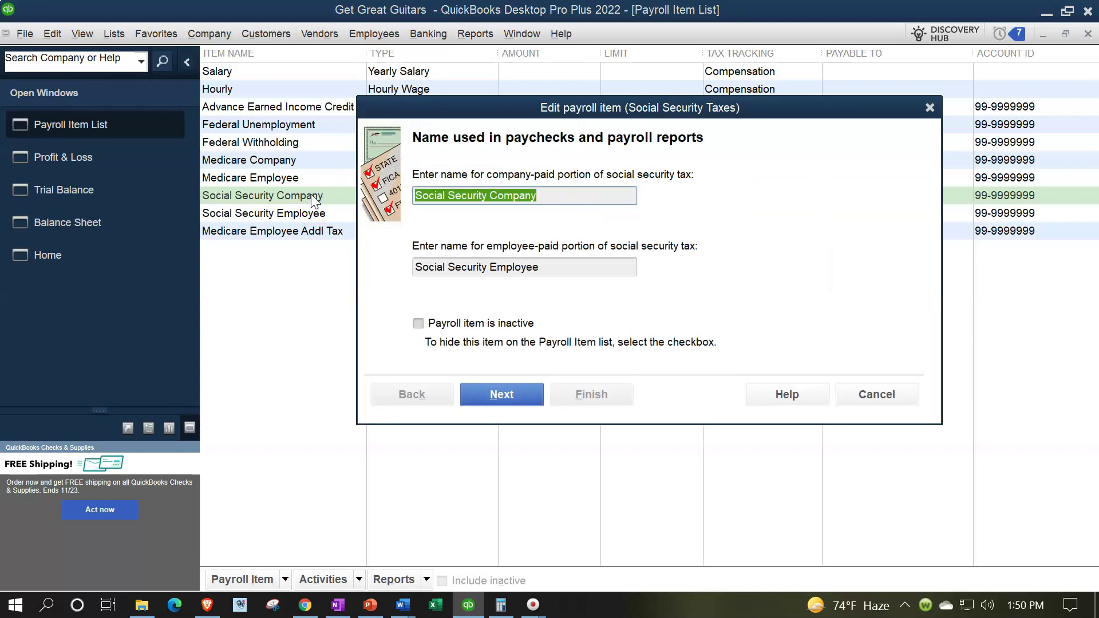
left_click(496, 396)
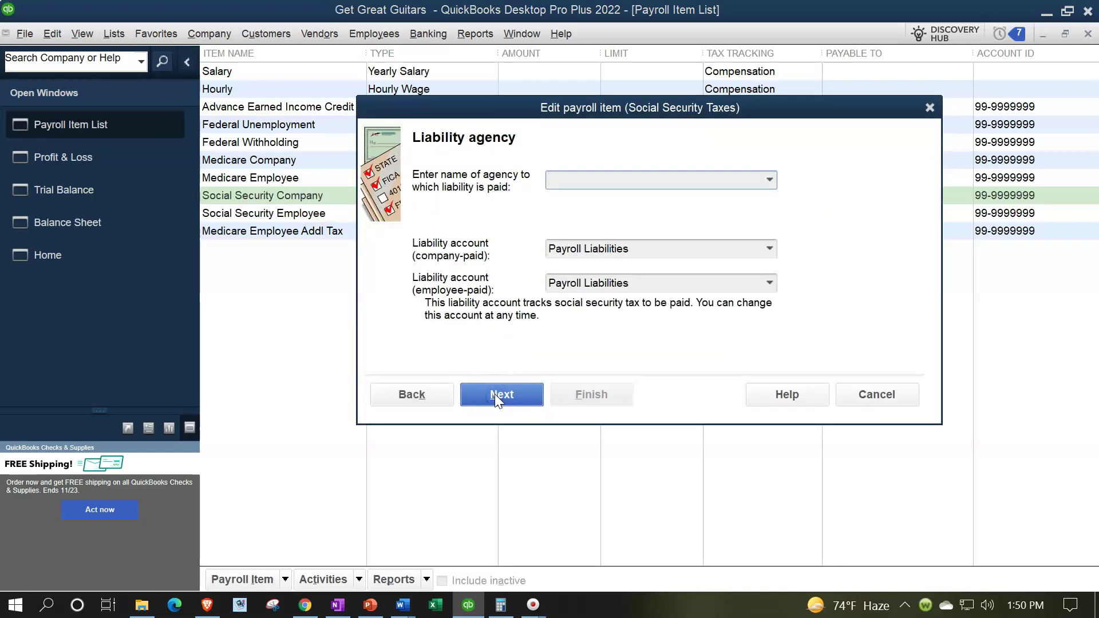
left_click(495, 394)
left_click(677, 194)
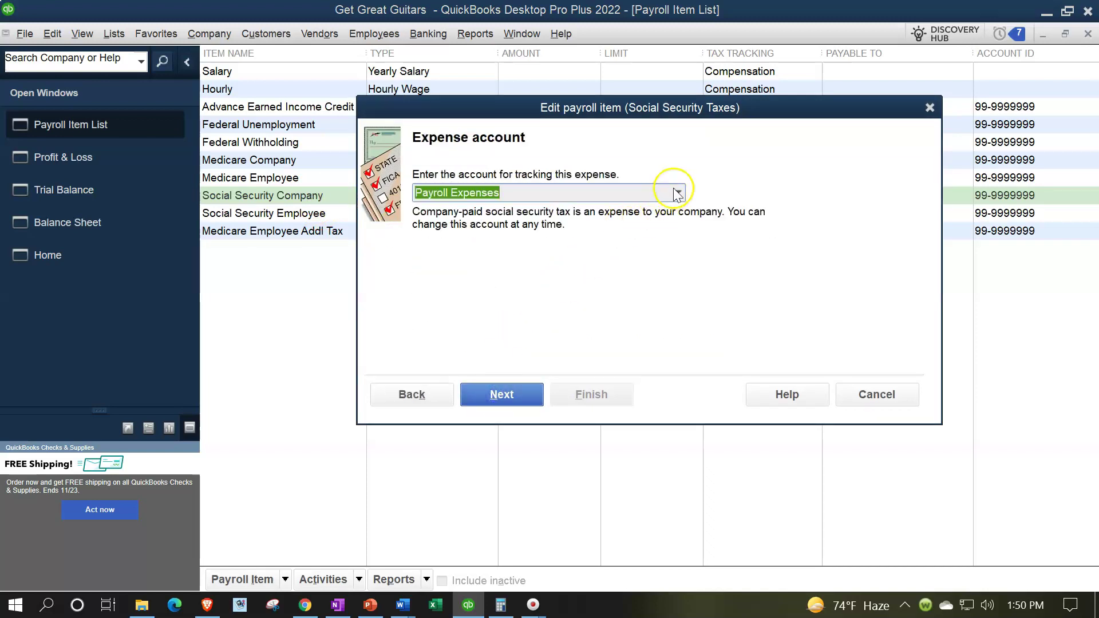
left_click(680, 193)
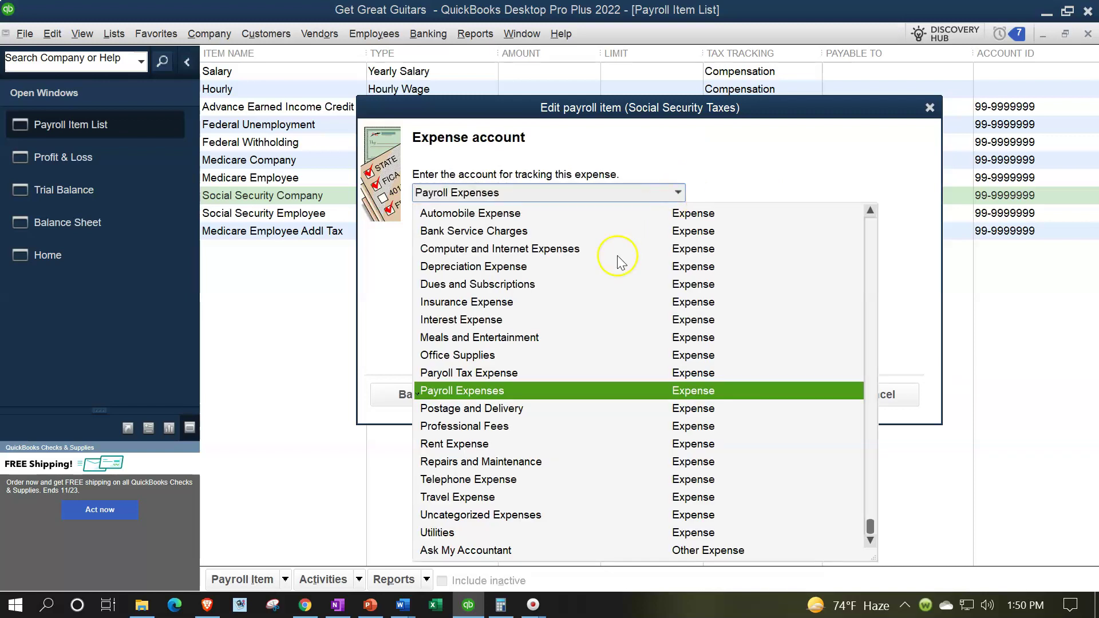
left_click(505, 372)
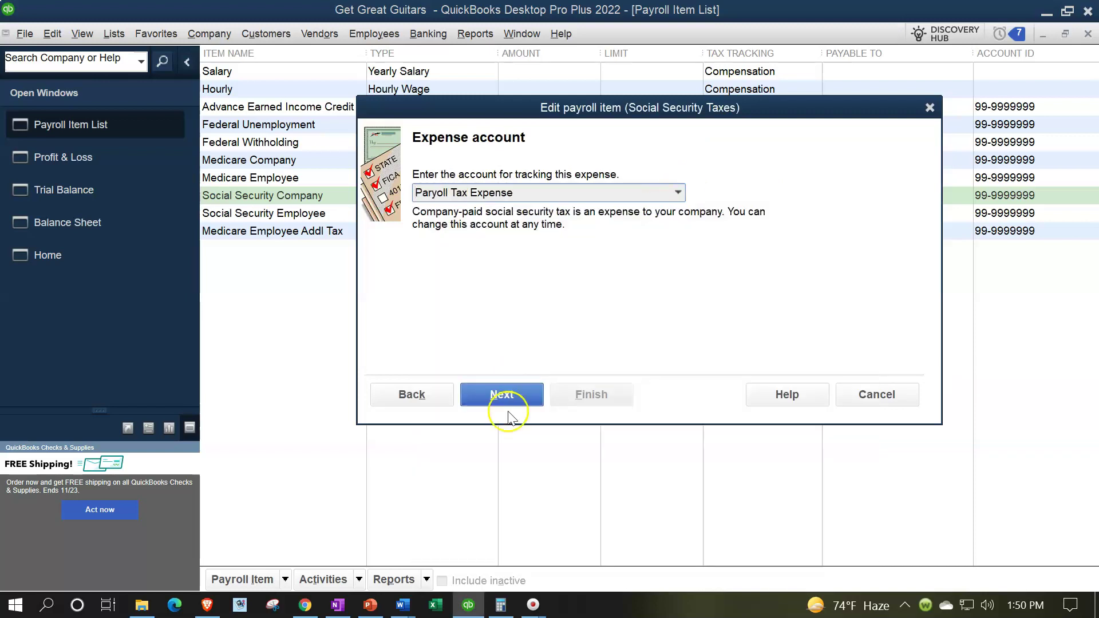
Finish the Social Security Company item edit and update all existing transactions to use the new expense account.
left_click(509, 397)
left_click(509, 396)
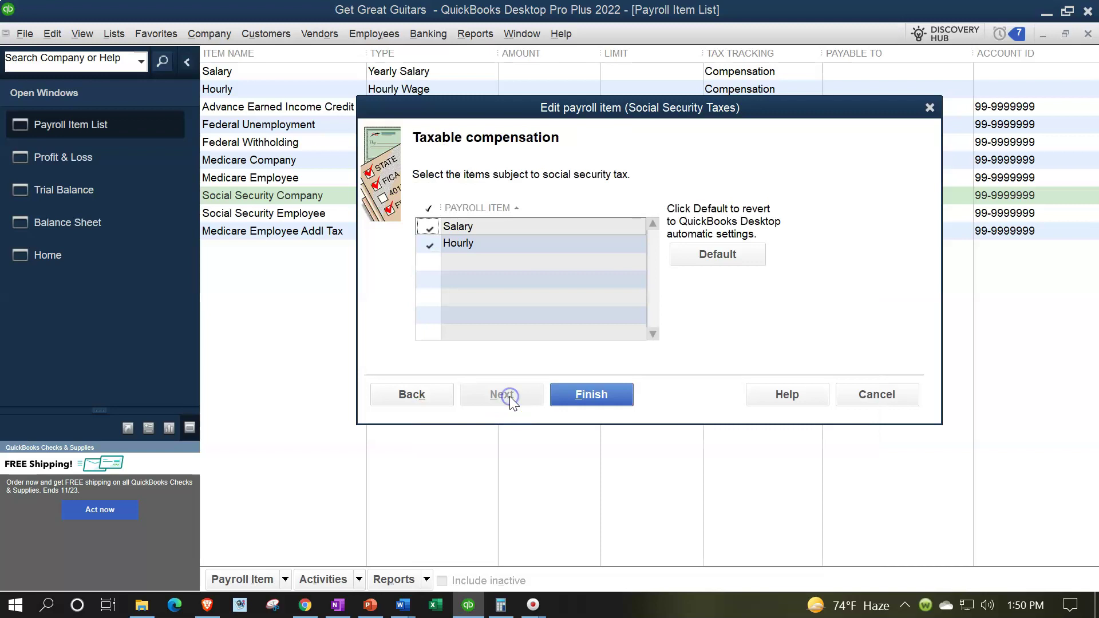
left_click(582, 394)
left_click(119, 168)
left_click(445, 268)
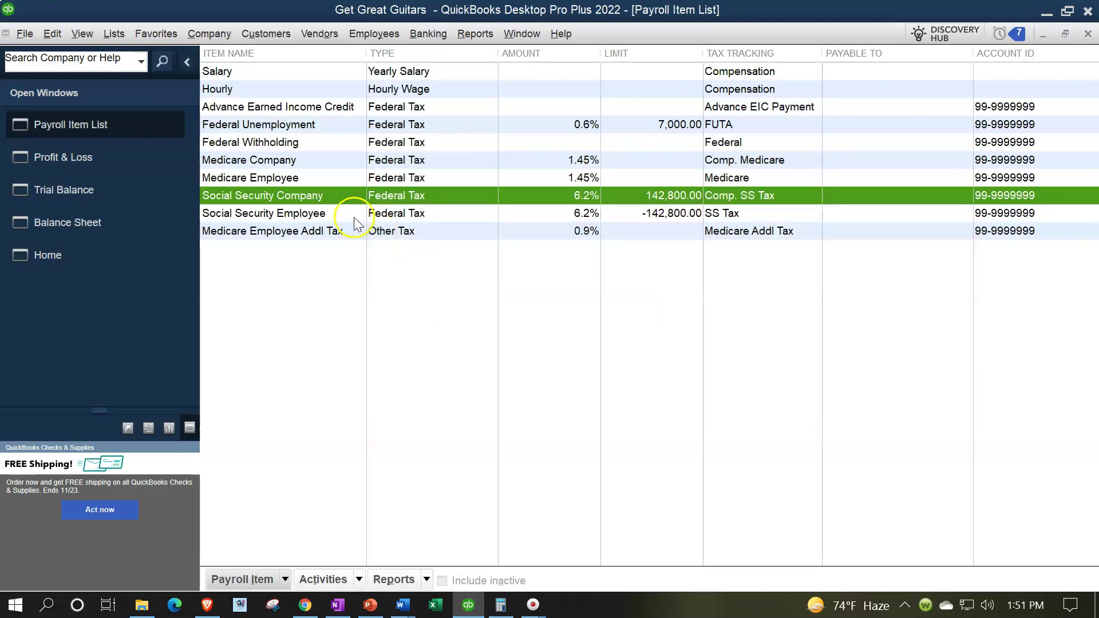
Edit the Federal Unemployment payroll item, setting its expense account to Paryoll Tax Expense.
double_click(296, 126)
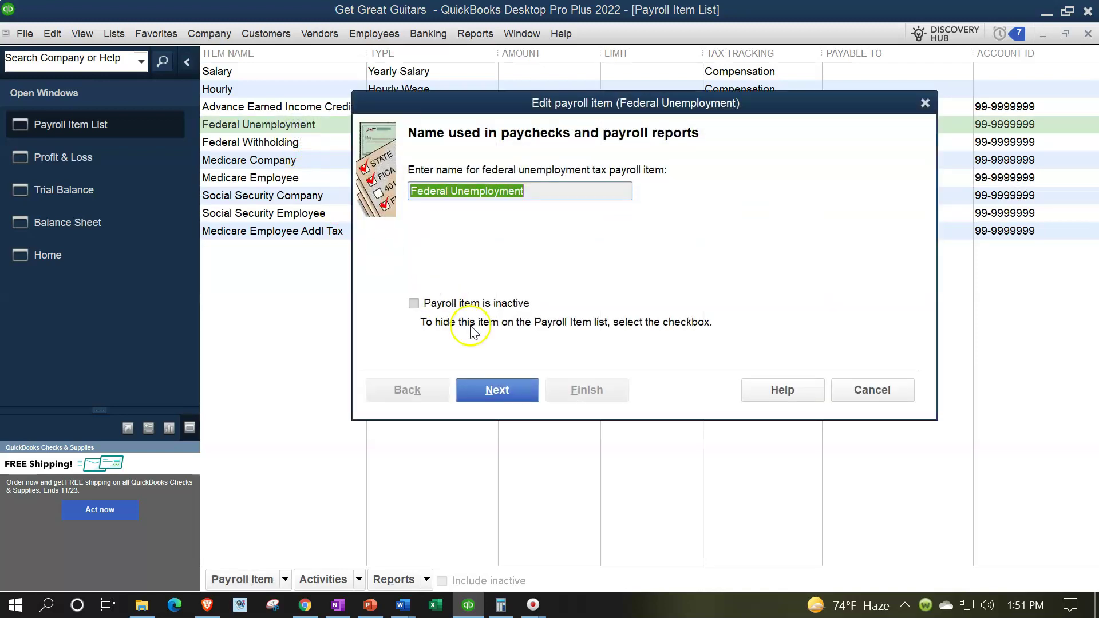
left_click(497, 391)
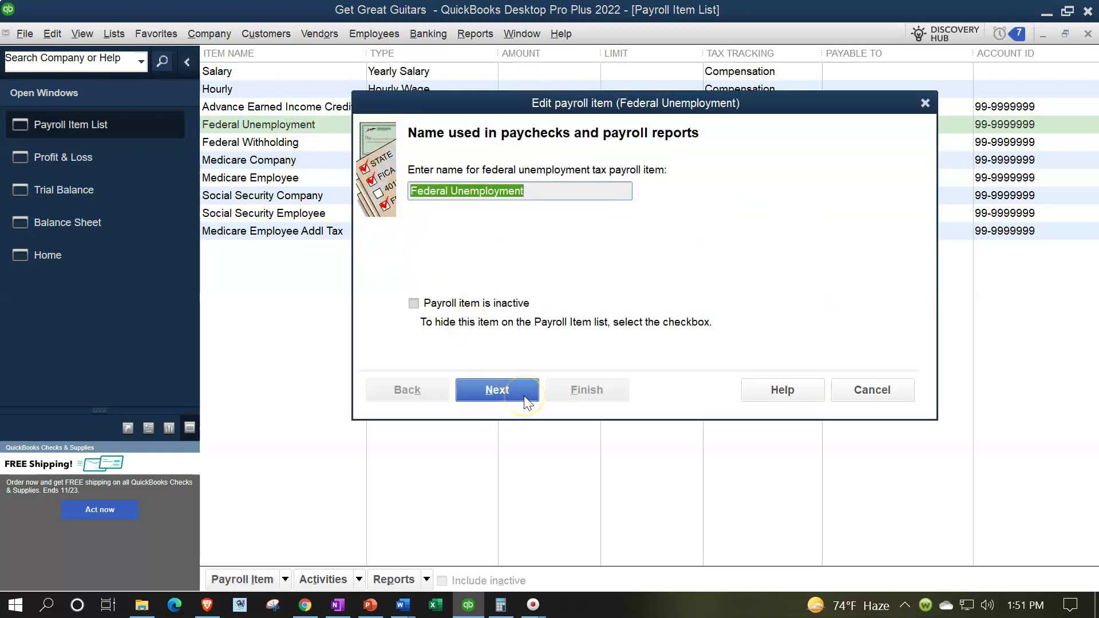
left_click(524, 397)
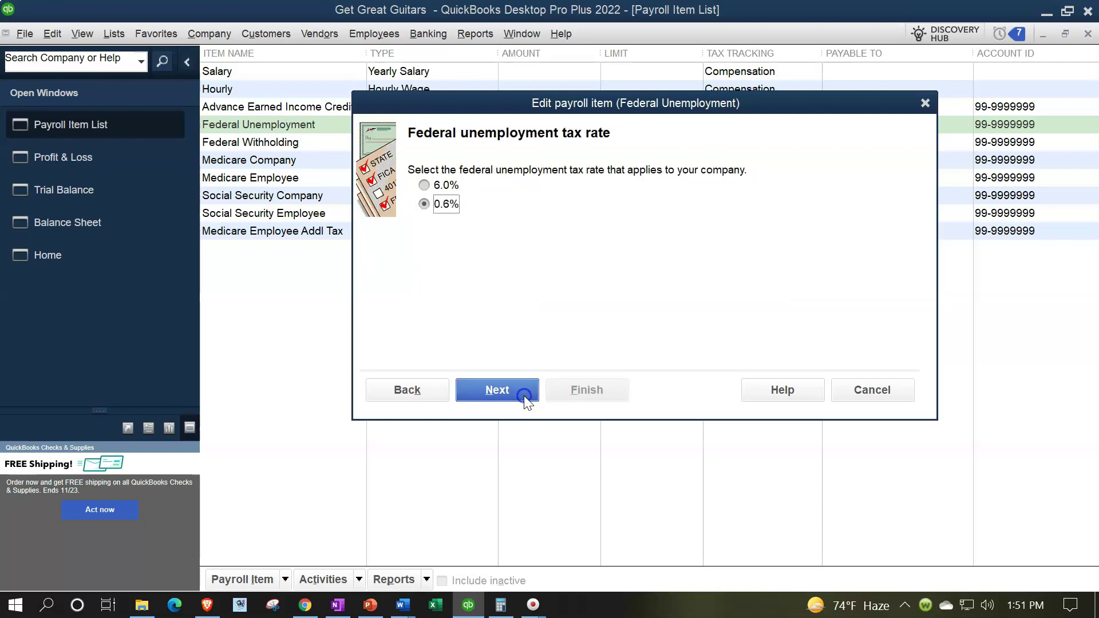
left_click(521, 391)
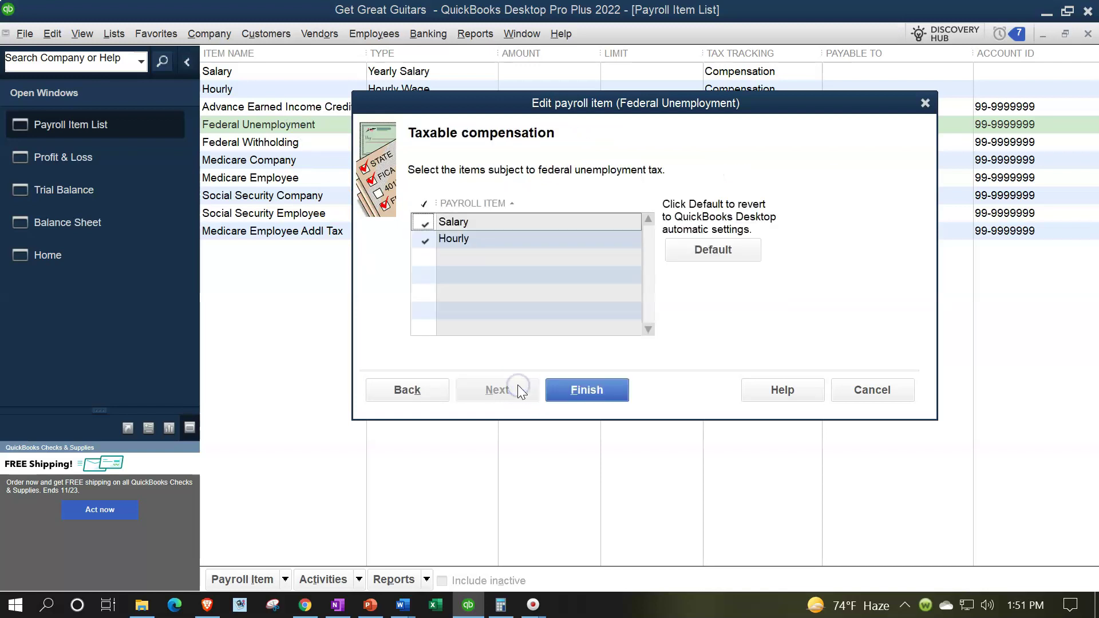
left_click(426, 385)
left_click(426, 385)
left_click(426, 382)
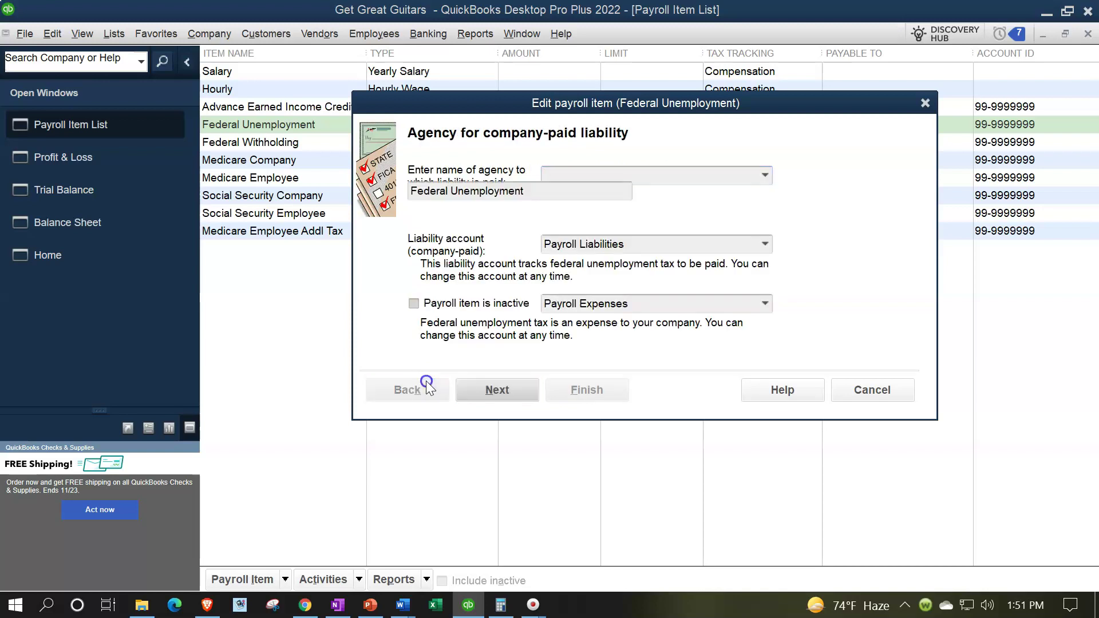
left_click(470, 388)
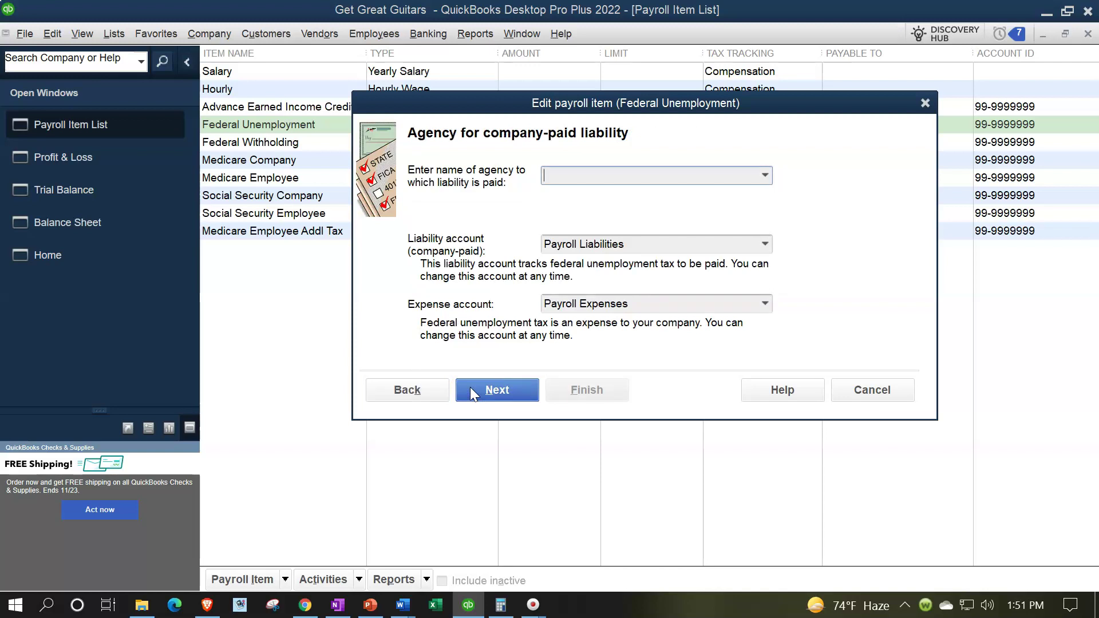
left_click(469, 310)
left_click(764, 304)
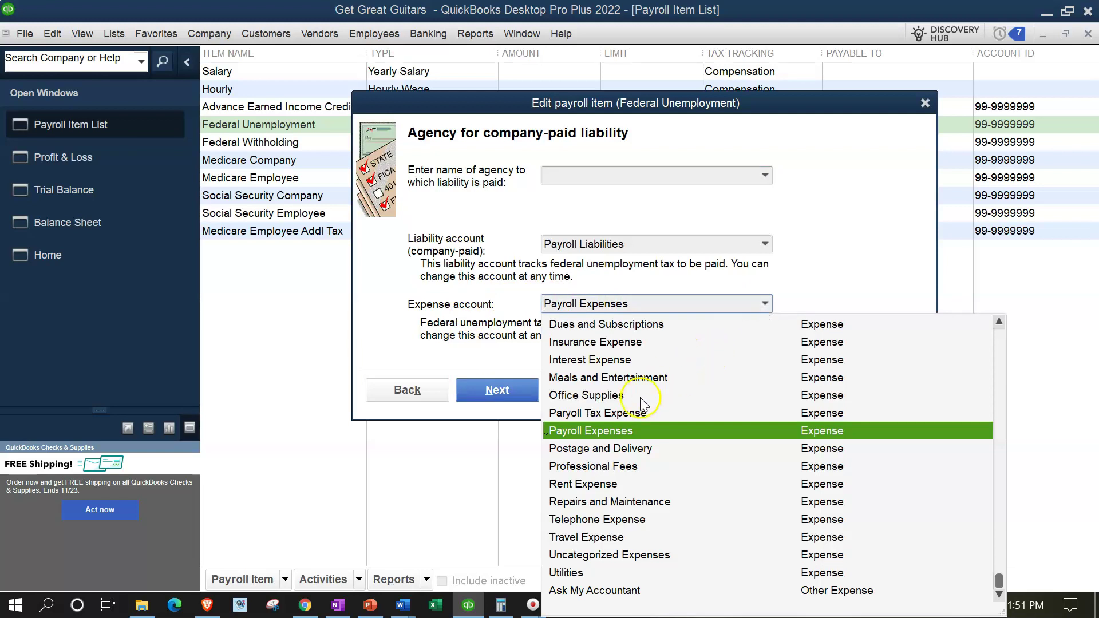
left_click(630, 413)
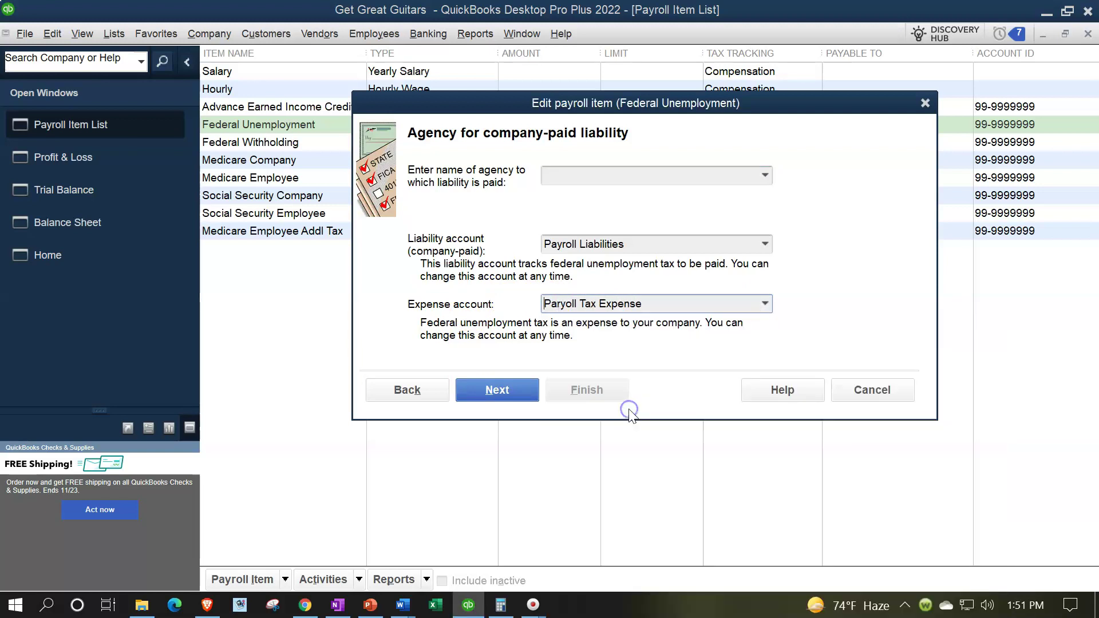
Complete the Federal Unemployment item edit and apply the account change to existing transactions.
left_click(523, 391)
left_click(524, 393)
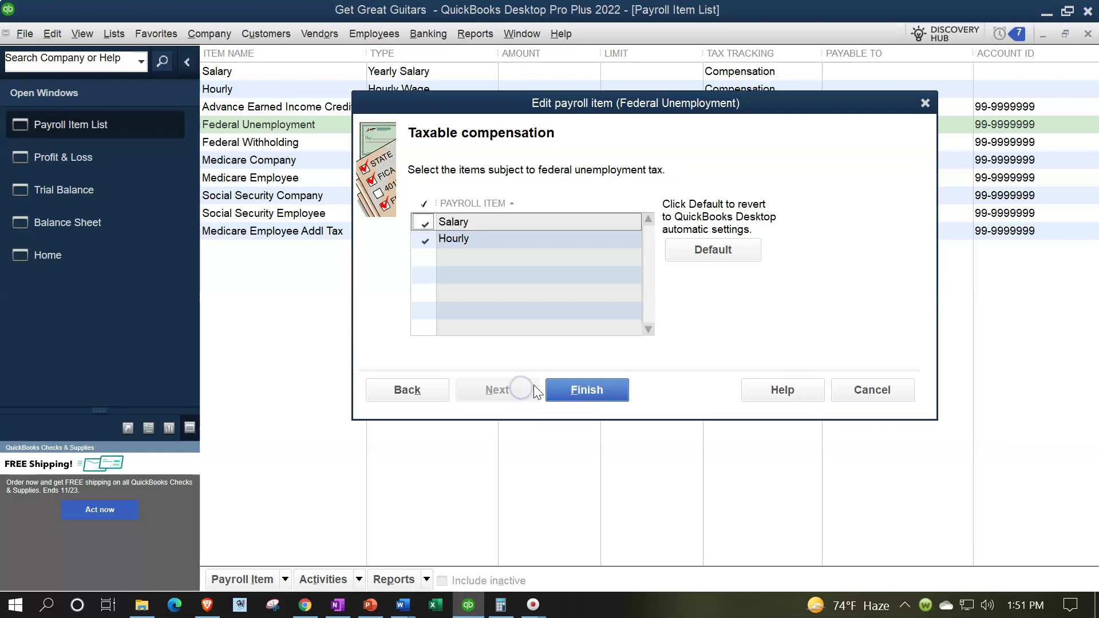
left_click(593, 386)
left_click(147, 164)
left_click(432, 262)
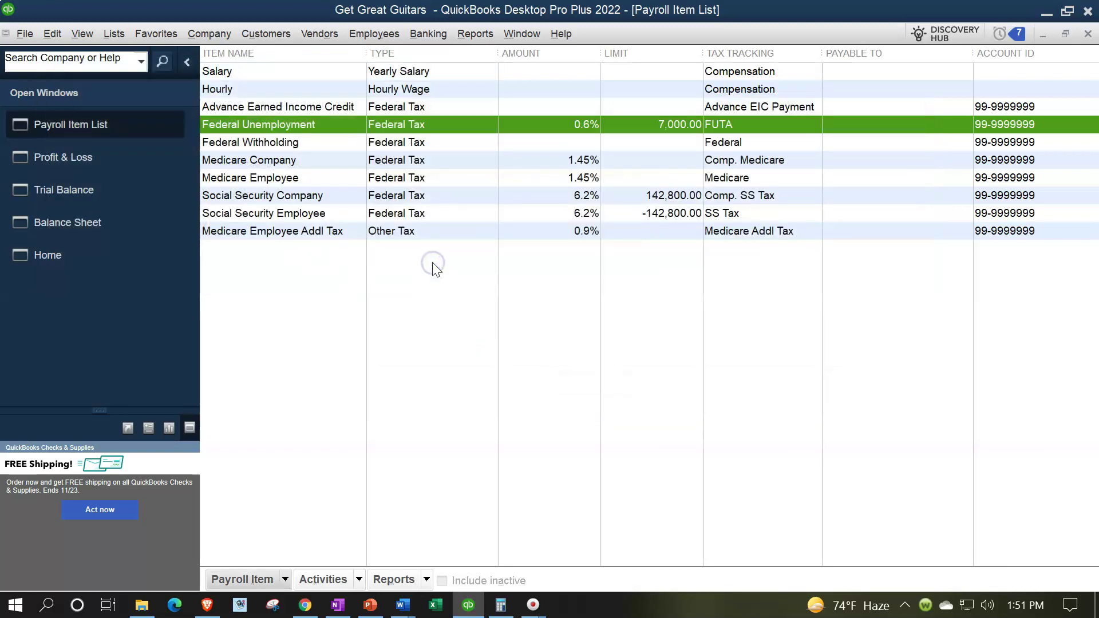
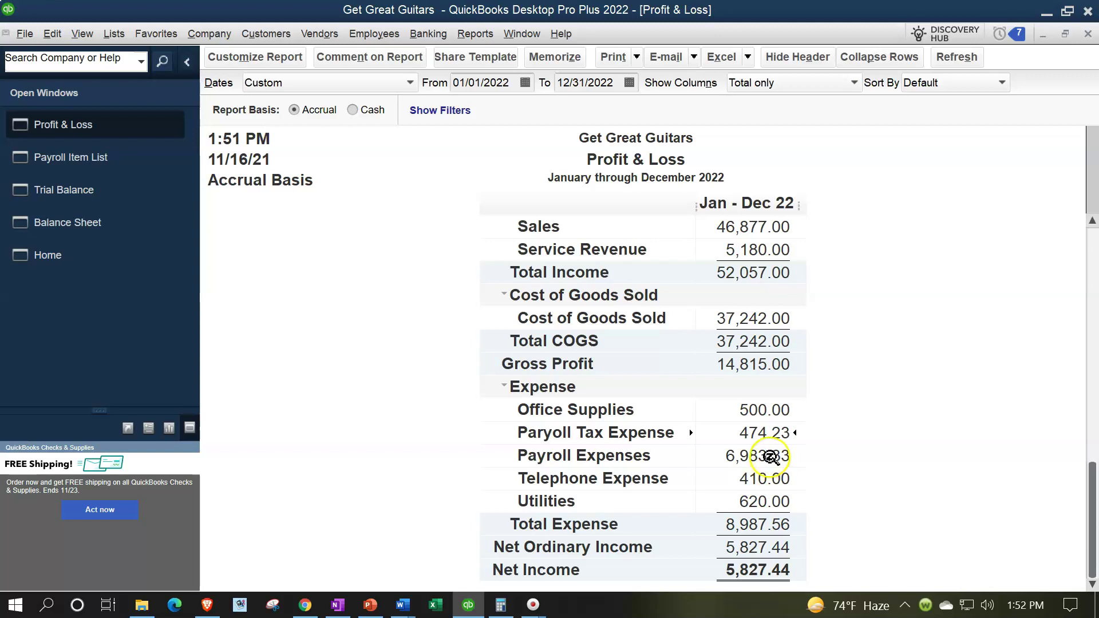
Examine the transaction details behind Paryoll Tax Expense and Payroll Expenses on the Profit & Loss report, closing each detail report.
double_click(762, 433)
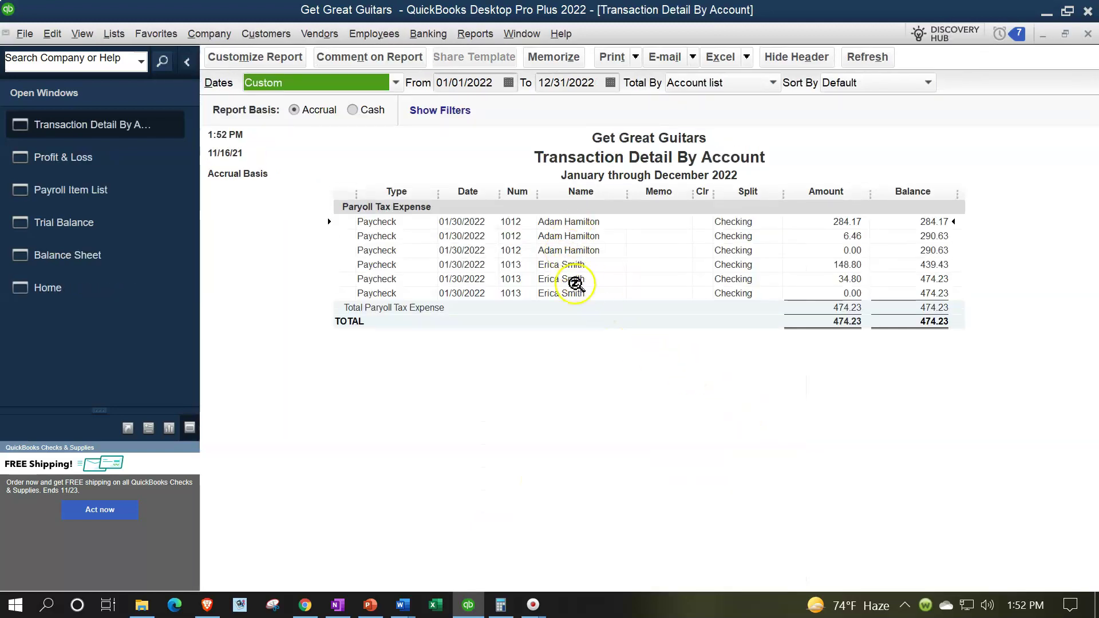
left_click(836, 223)
left_click(837, 237)
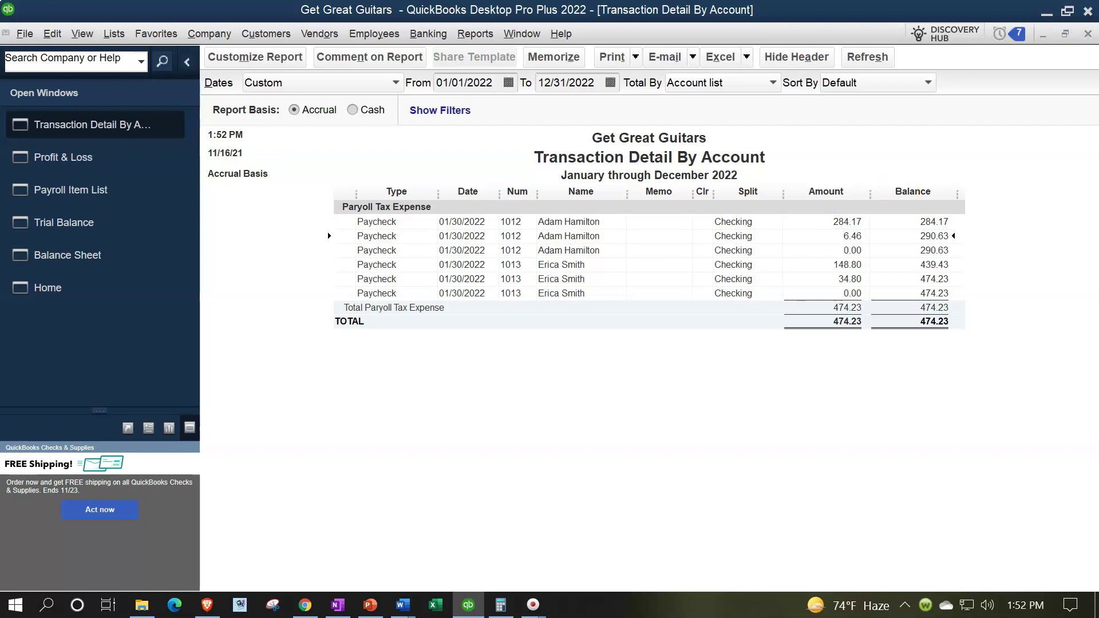
left_click(1088, 33)
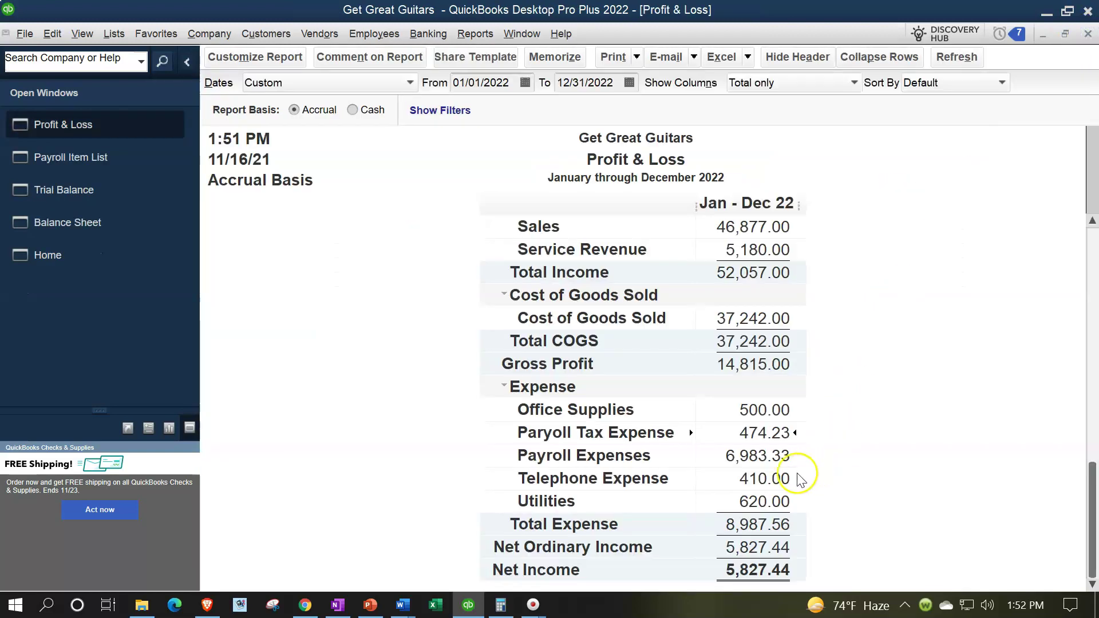
double_click(763, 455)
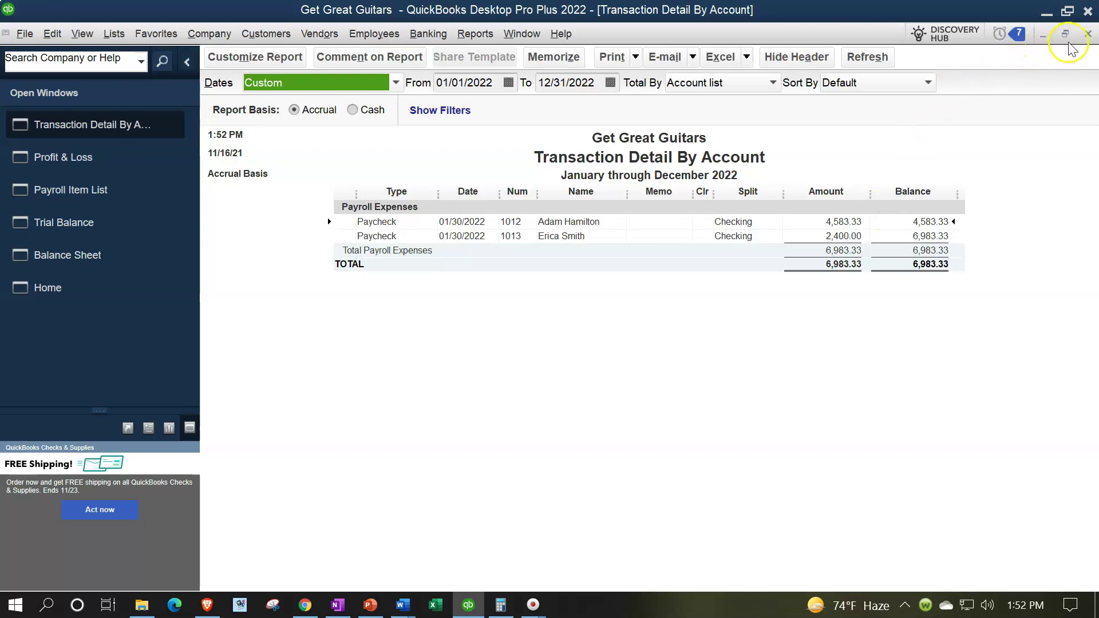
left_click(1087, 34)
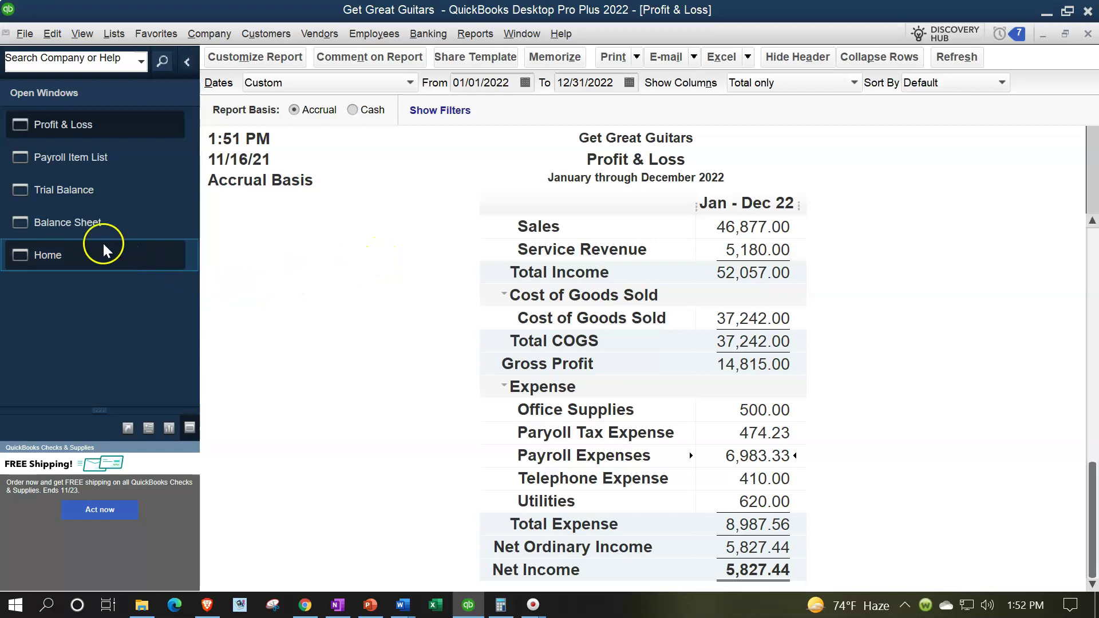
Check the Payroll Liabilities line on the Balance Sheet, and review the items in the Payroll Item List.
left_click(87, 229)
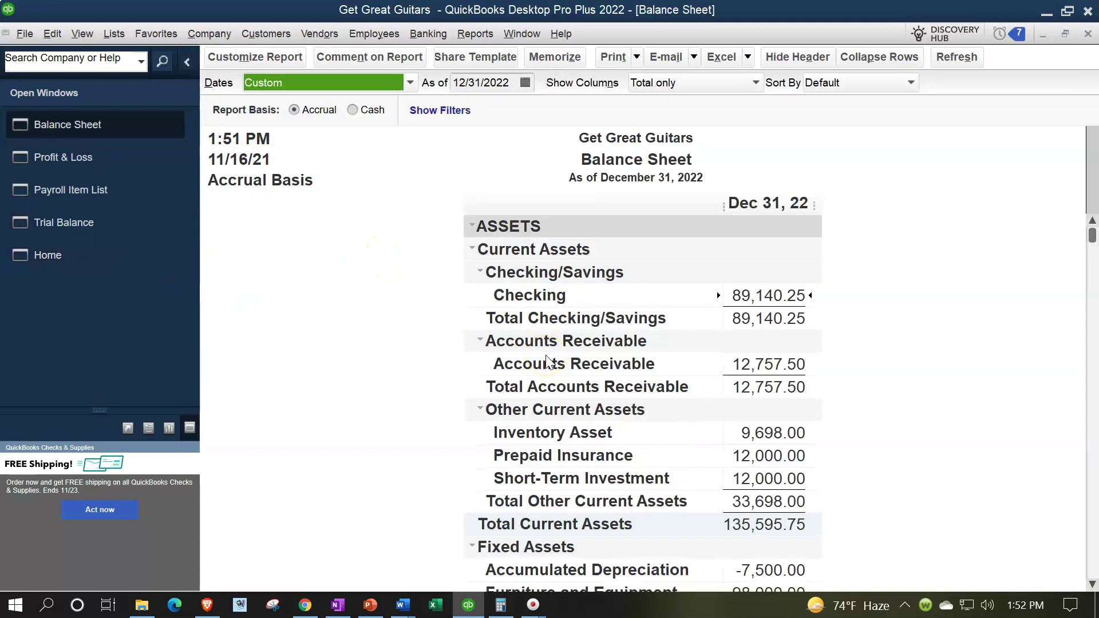
scroll(547, 357, "down", 6)
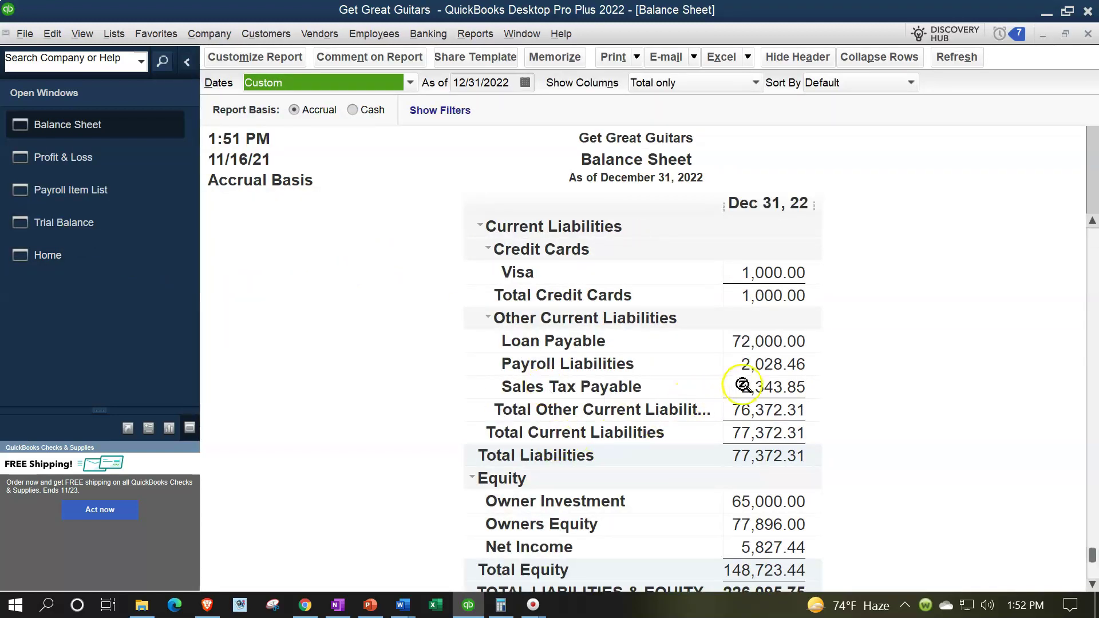
left_click(757, 366)
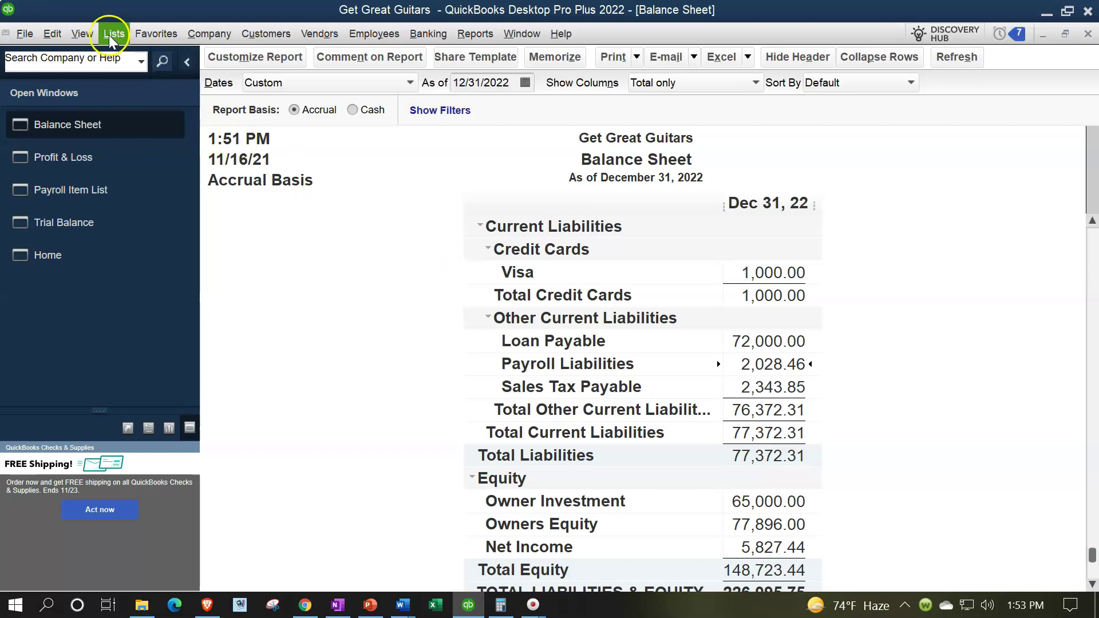
left_click(75, 180)
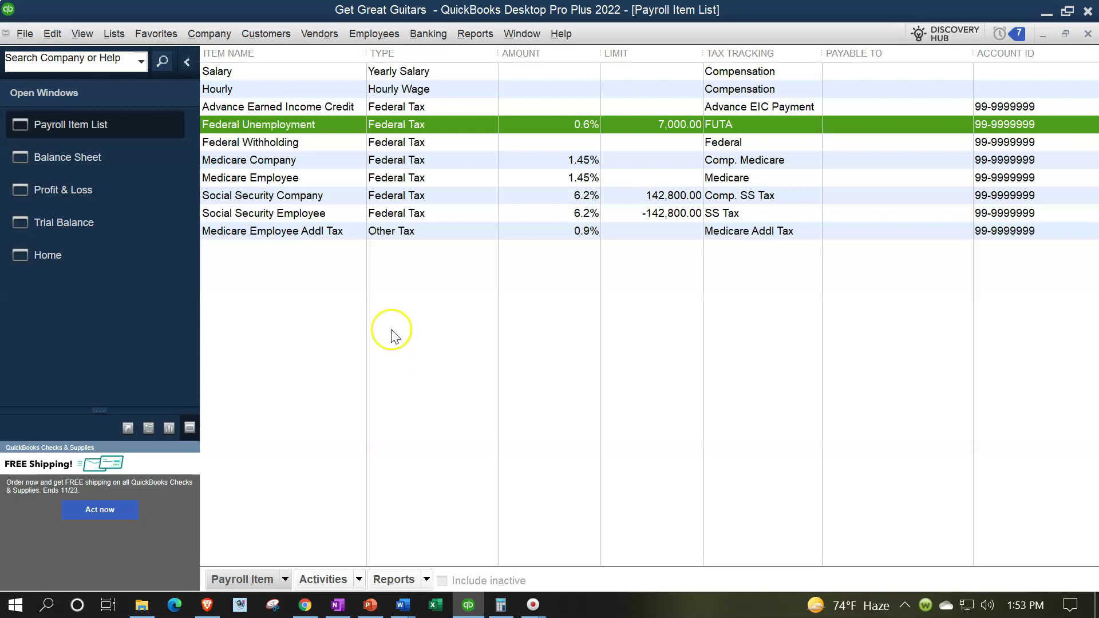
Generate a Payroll Summary report covering 01/01/2022 to 12/31/2022.
left_click(474, 35)
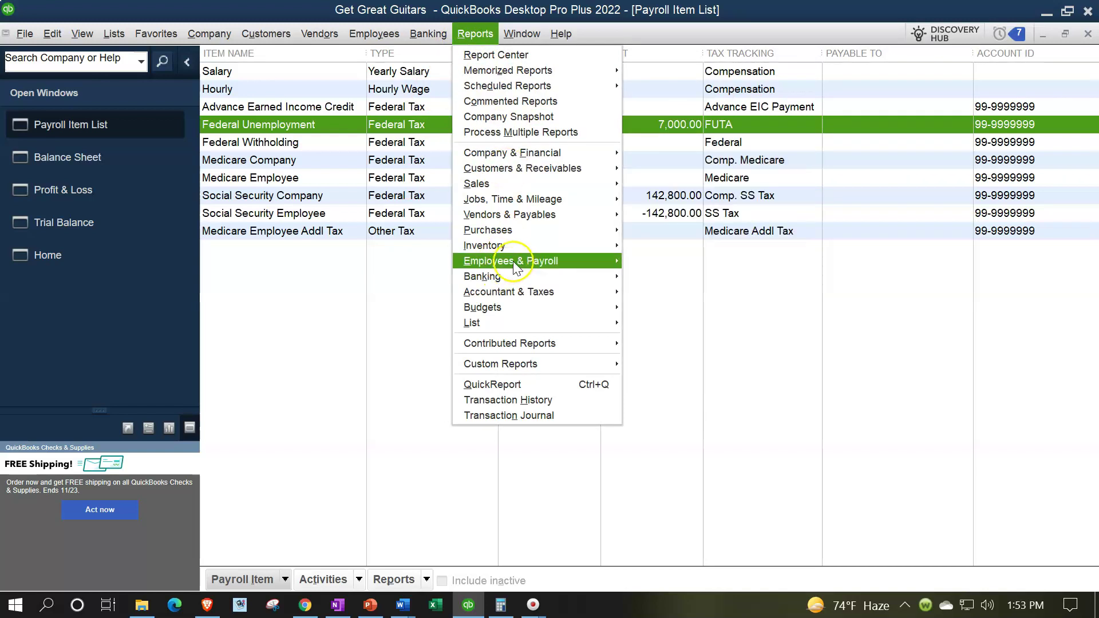
mouse_move(513, 261)
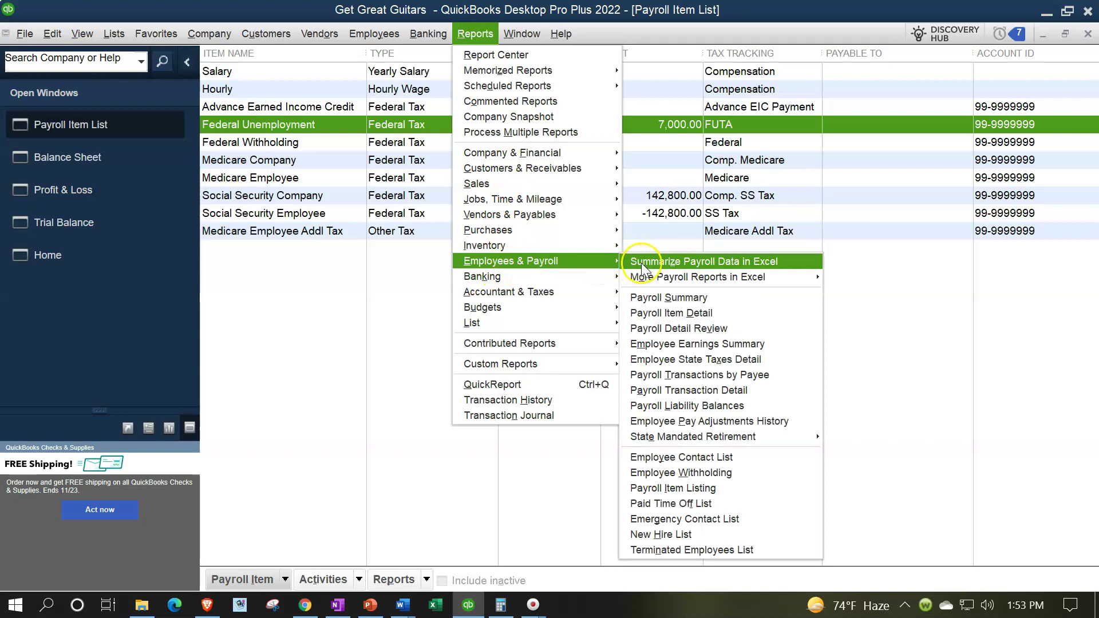
left_click(658, 305)
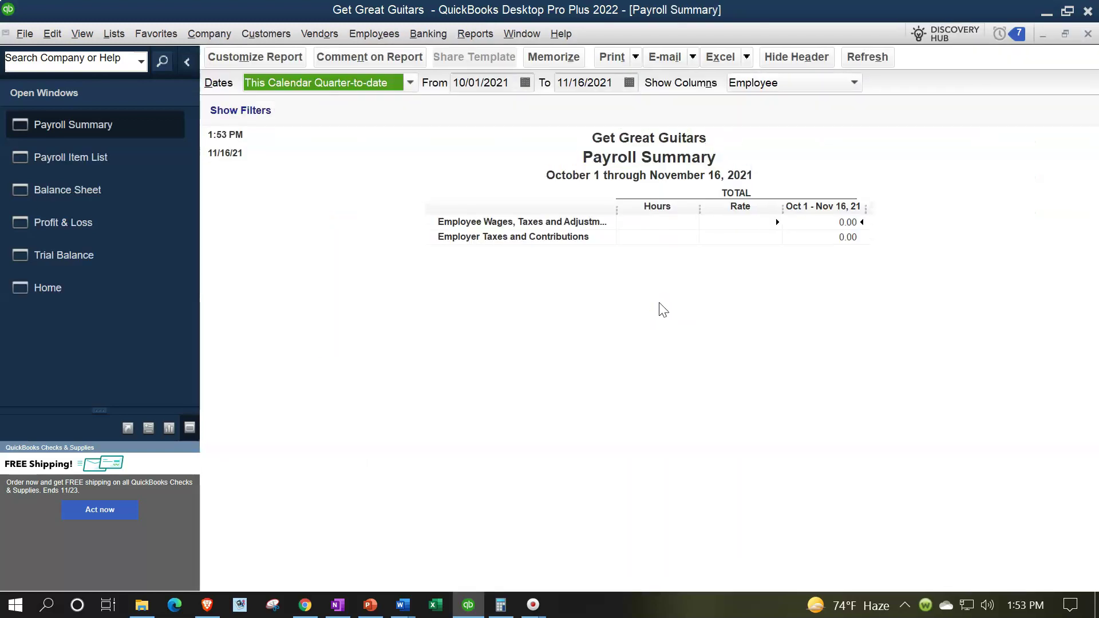
key("Tab")
type("01/01/202")
key("Tab")
type("1231")
key("Tab")
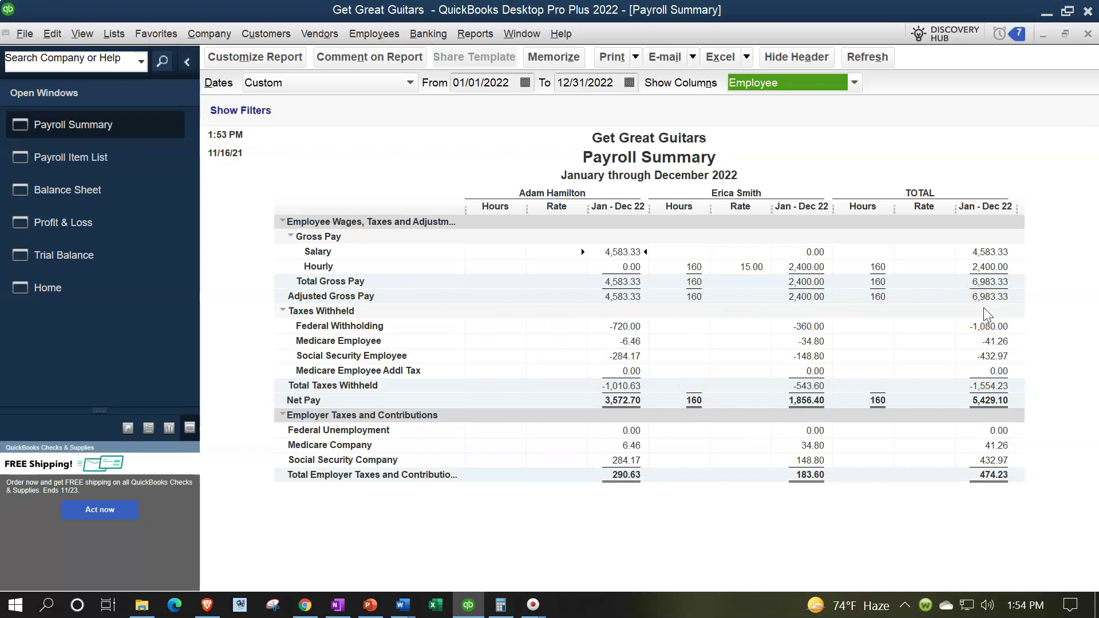
Compare the Payroll Expenses and Paryoll Tax Expense lines on the Trial Balance with the totals on the Payroll Summary.
left_click(110, 260)
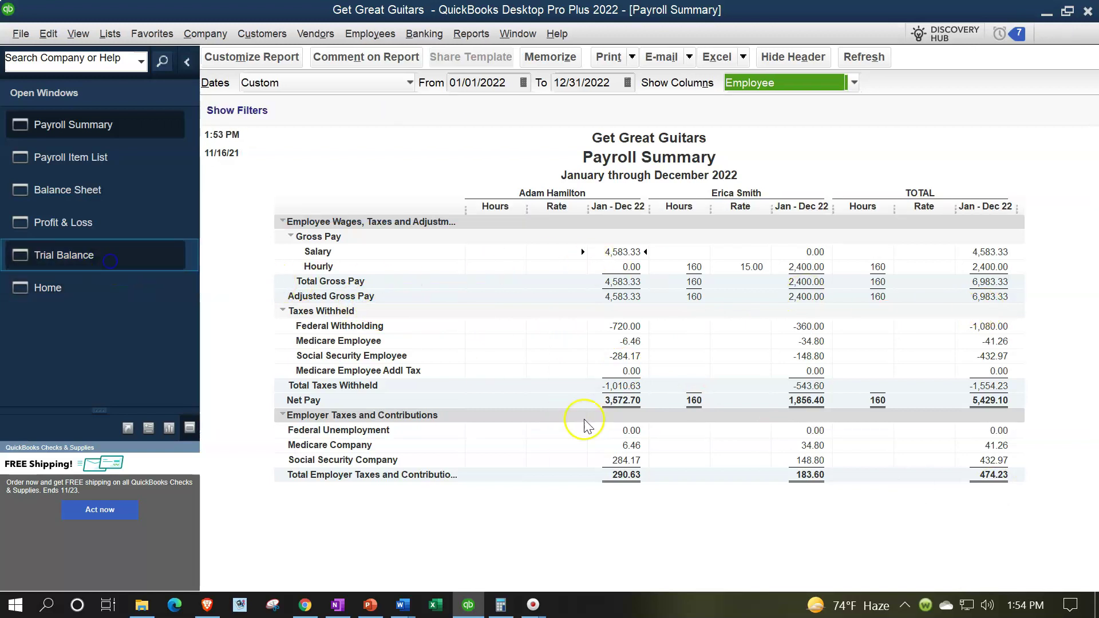
scroll(595, 424, "down", 4)
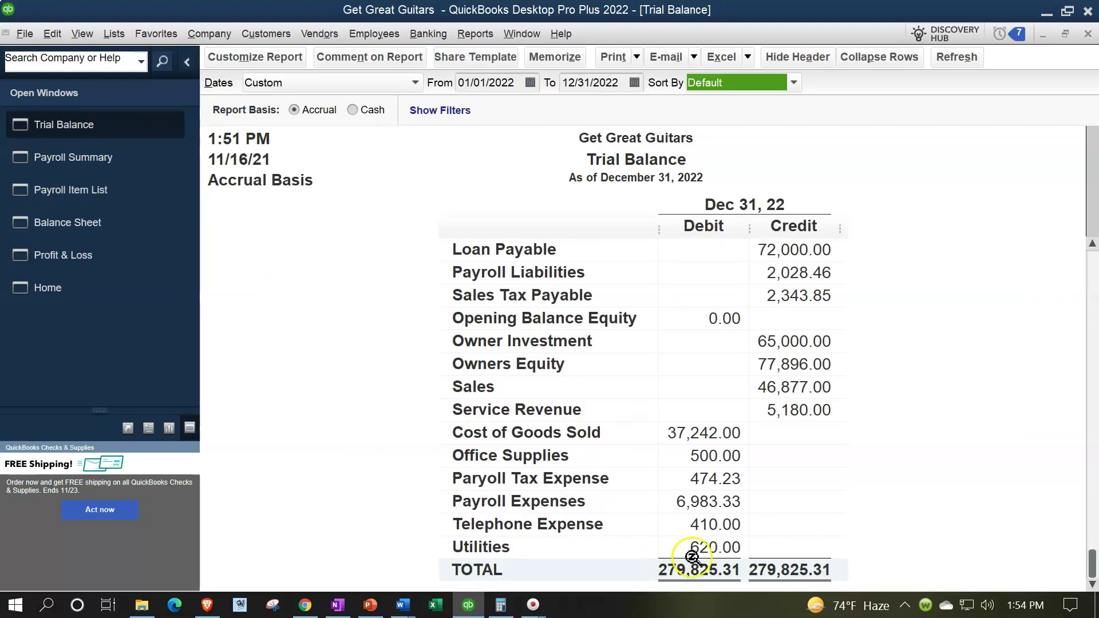
left_click(704, 501)
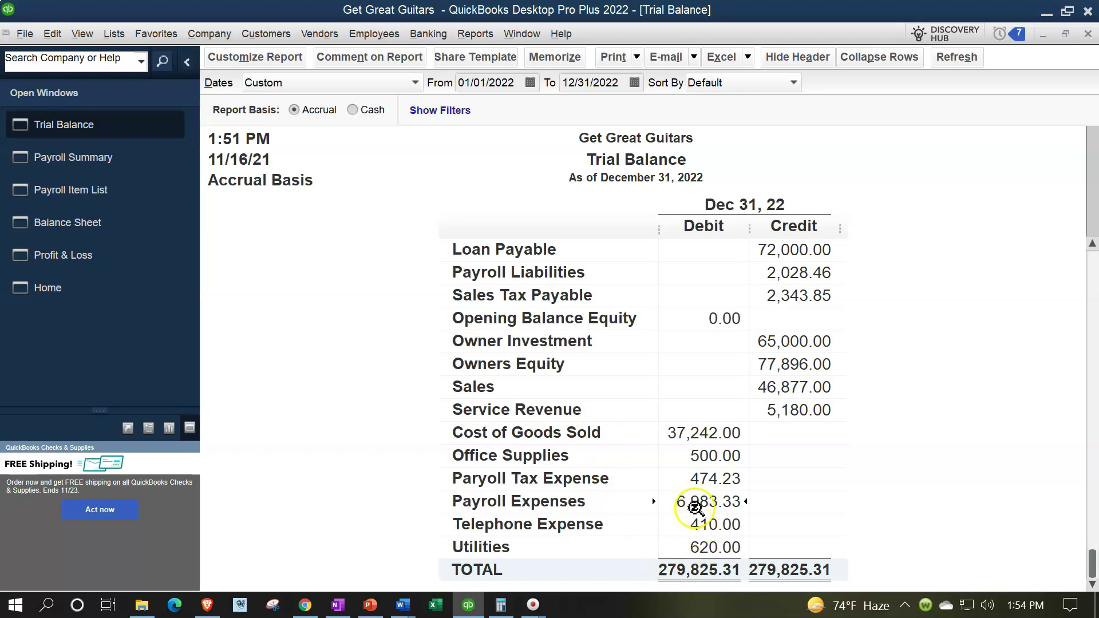
left_click(688, 476)
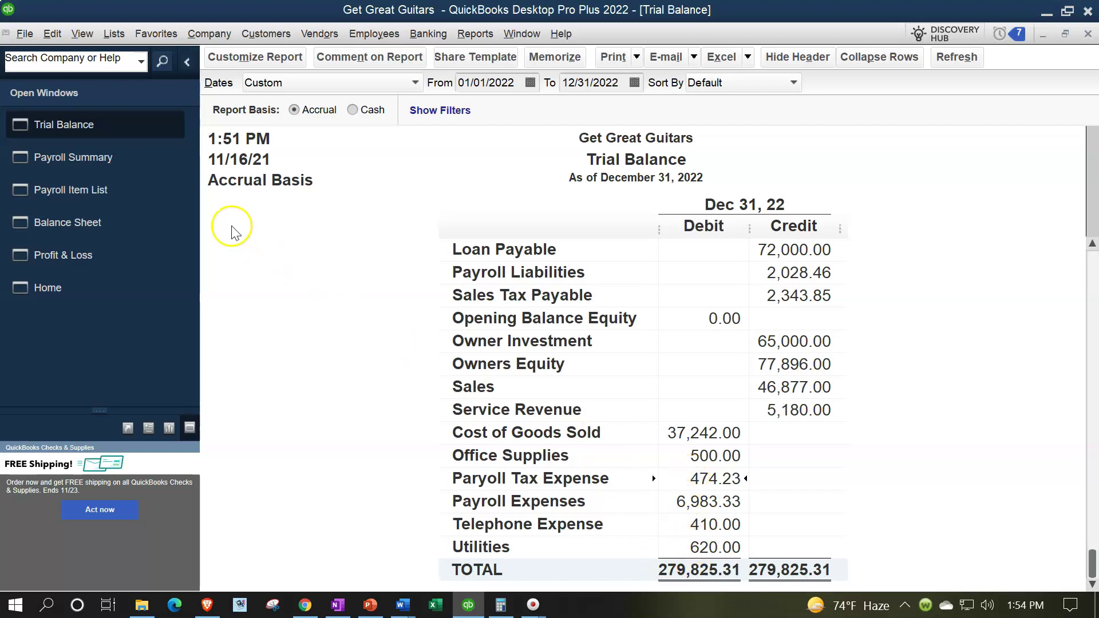
left_click(103, 166)
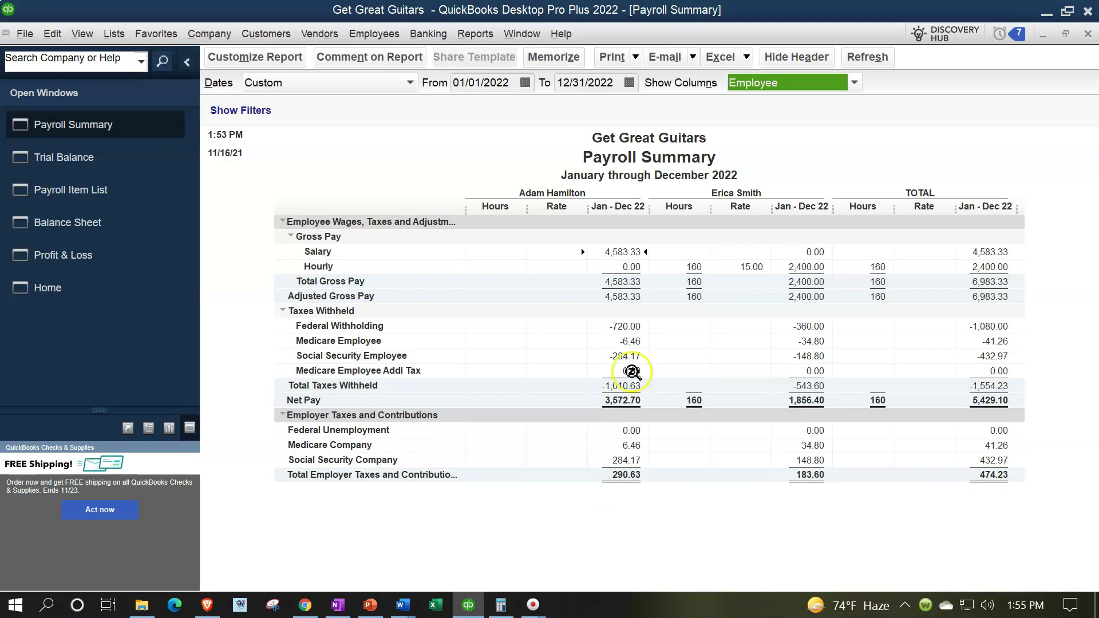
left_click(108, 161)
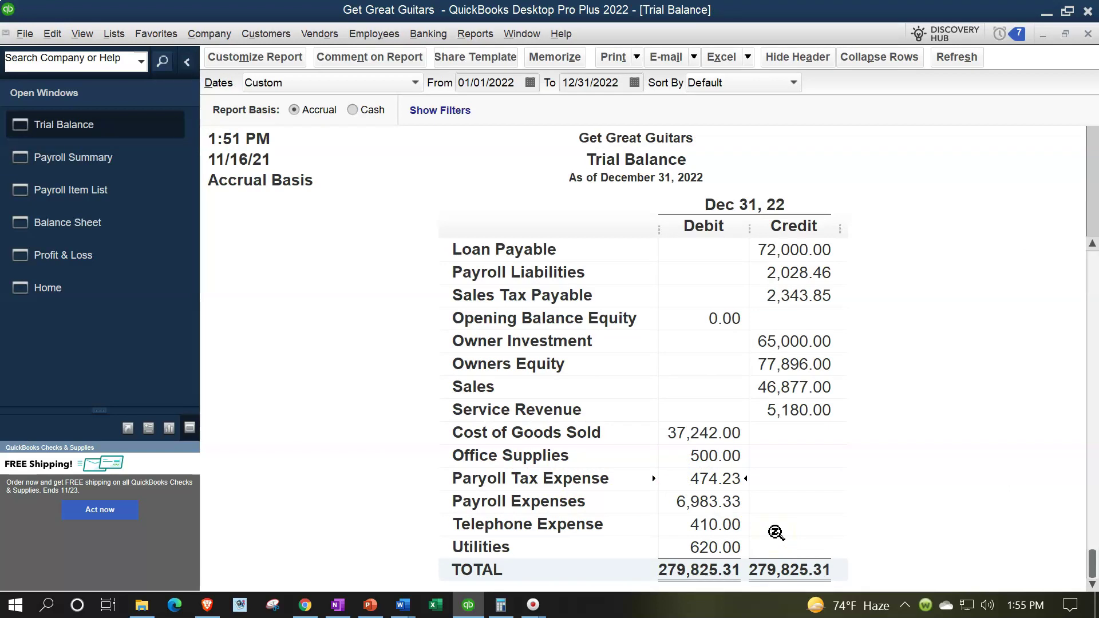
left_click(757, 517)
left_click(109, 165)
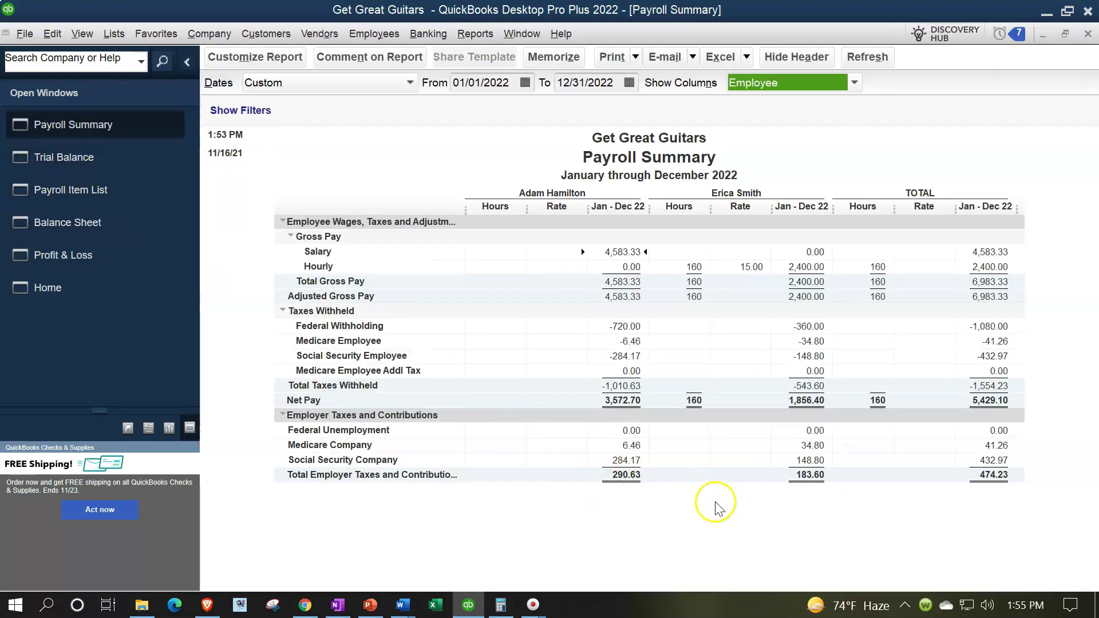
Switch to Calculator and add the Payroll Summary's total taxes withheld, 1,554.23, and total employer taxes and contributions, 474.23.
left_click(501, 605)
left_click_drag(716, 235, 291, 106)
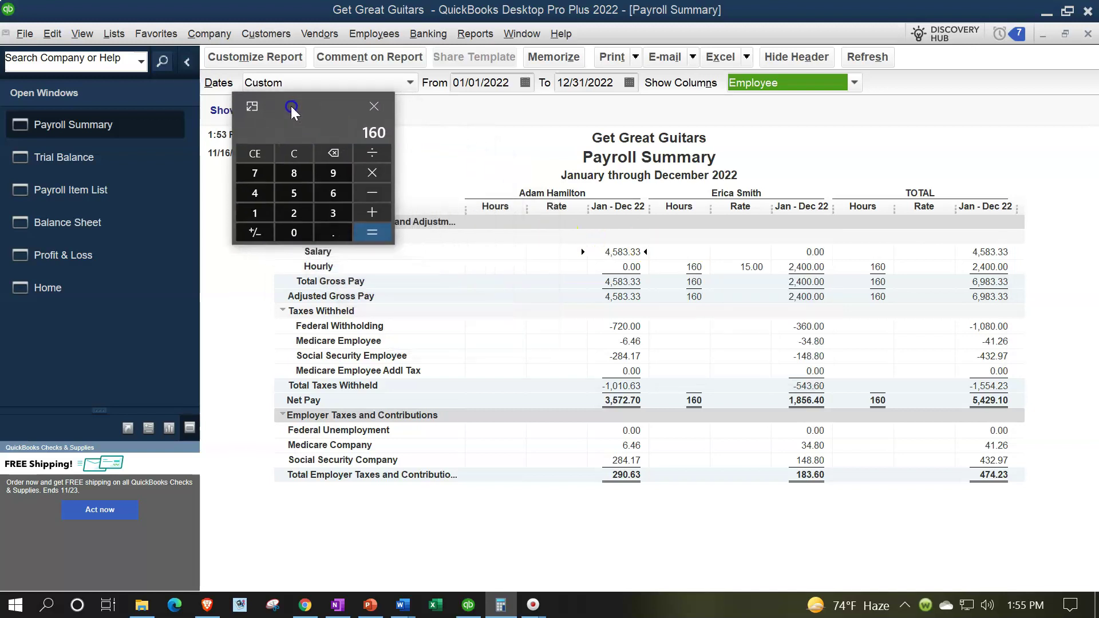
left_click(292, 152)
type("5,429.1")
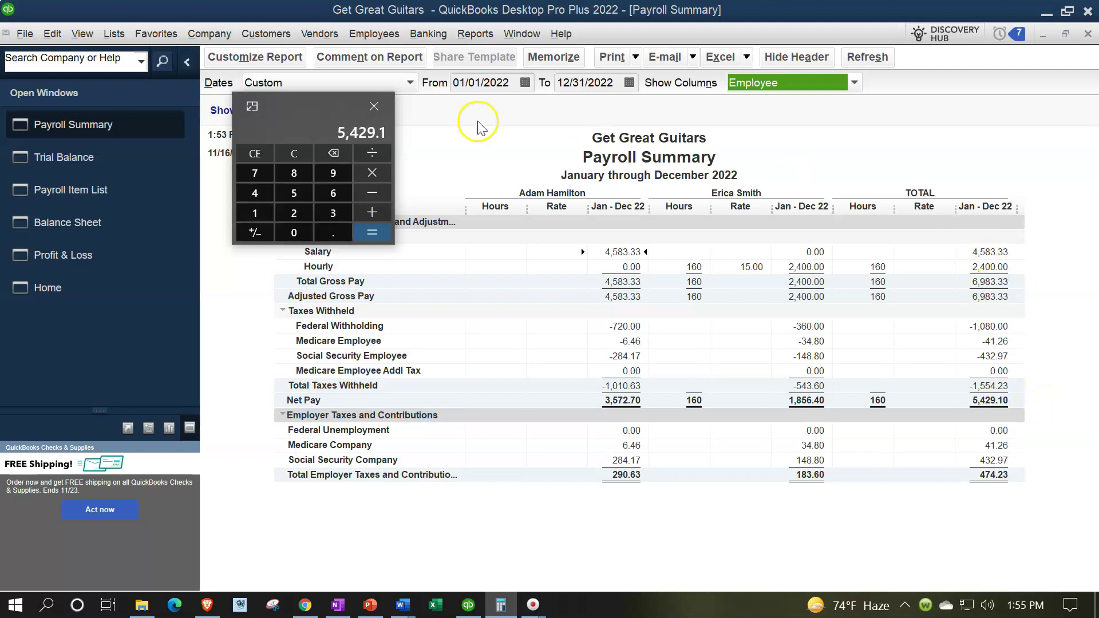
left_click(290, 161)
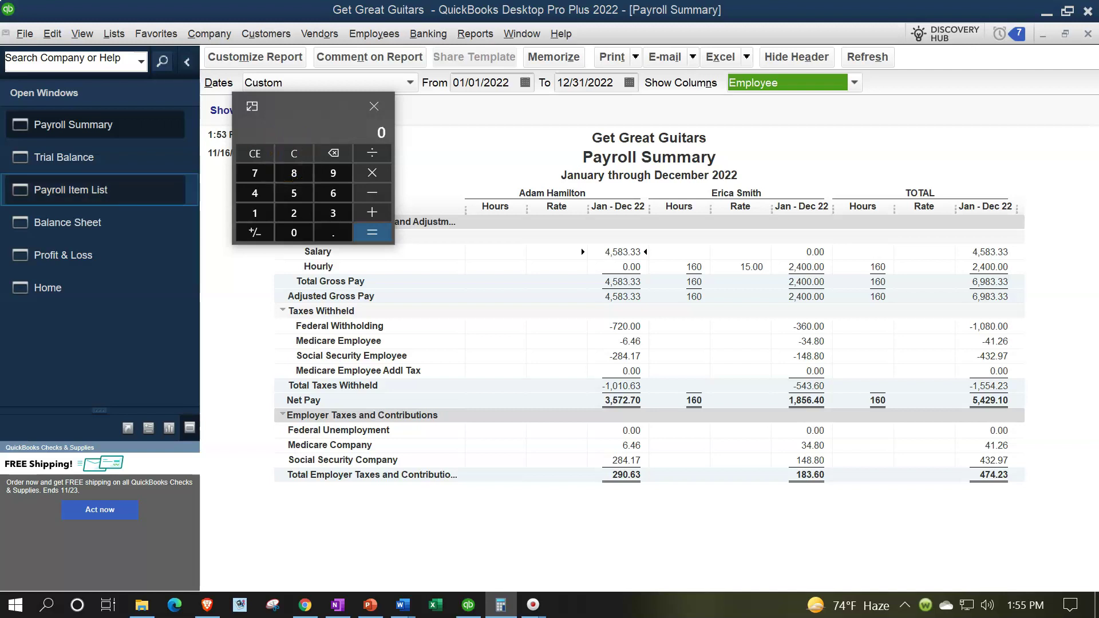
type("1,554.23")
key("plus")
type("474.23")
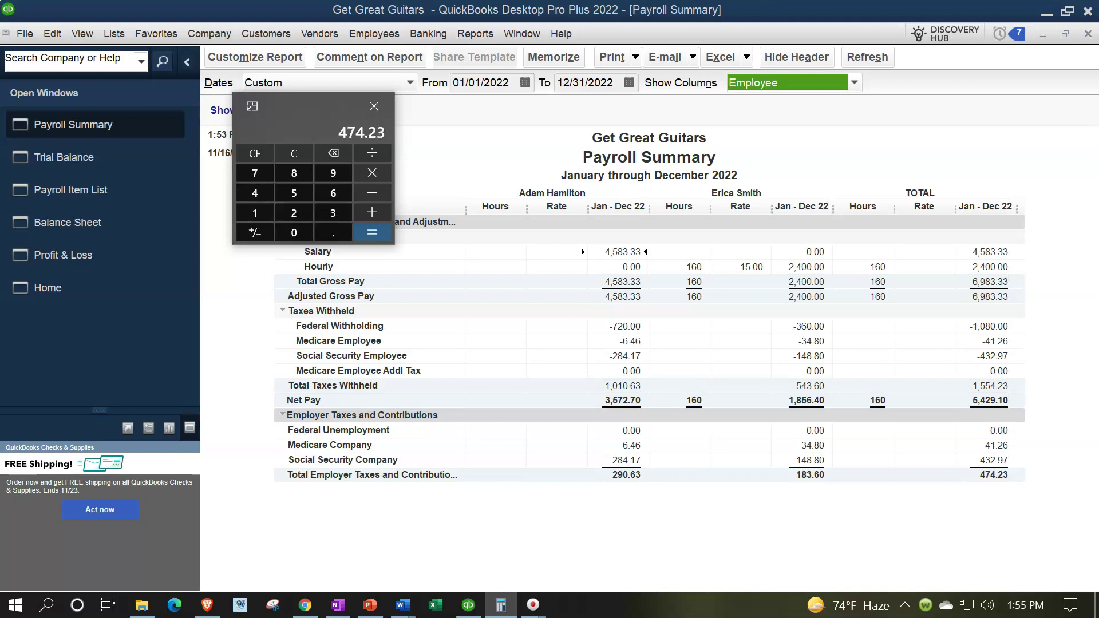
key("Return")
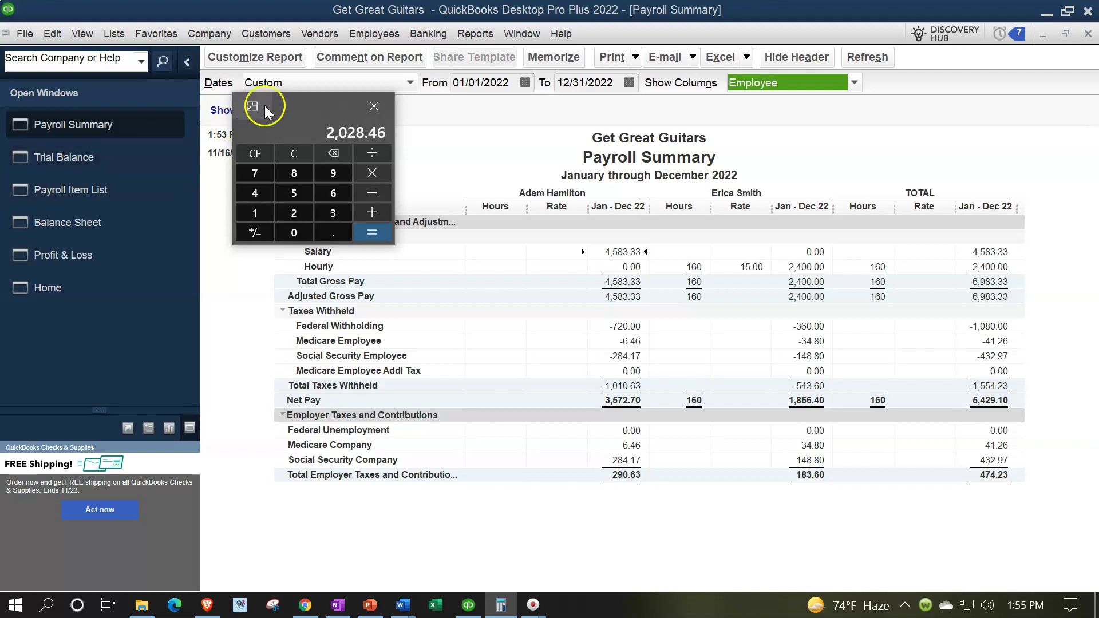
Compare the calculated sum with the Payroll Liabilities line on the Trial Balance, keeping the calculator clear of the figures.
left_click_drag(293, 98, 826, 372)
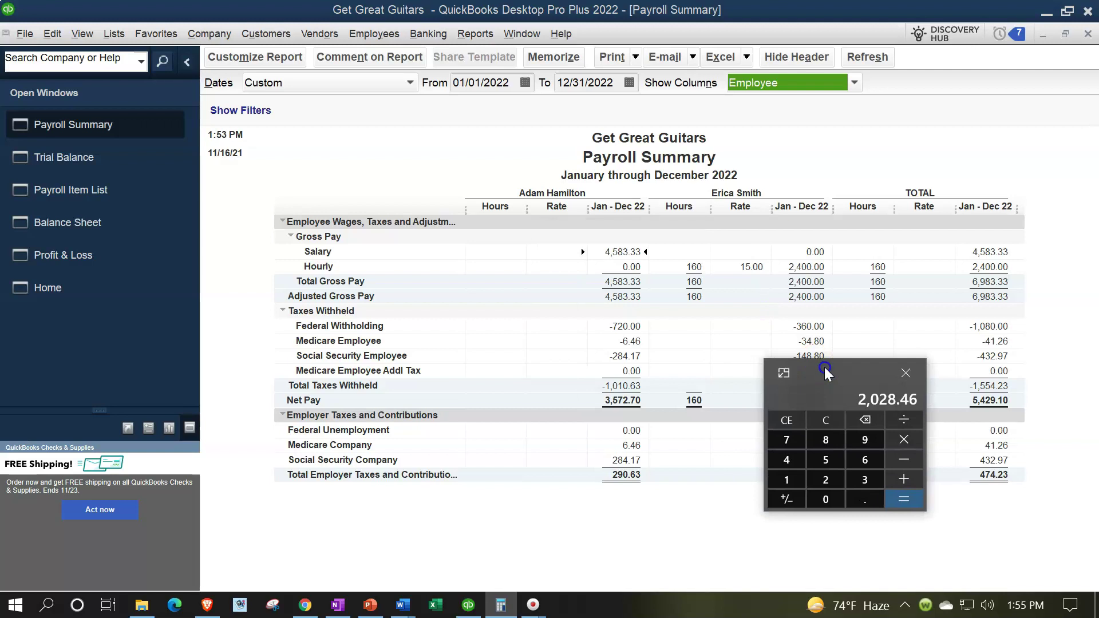
left_click(90, 159)
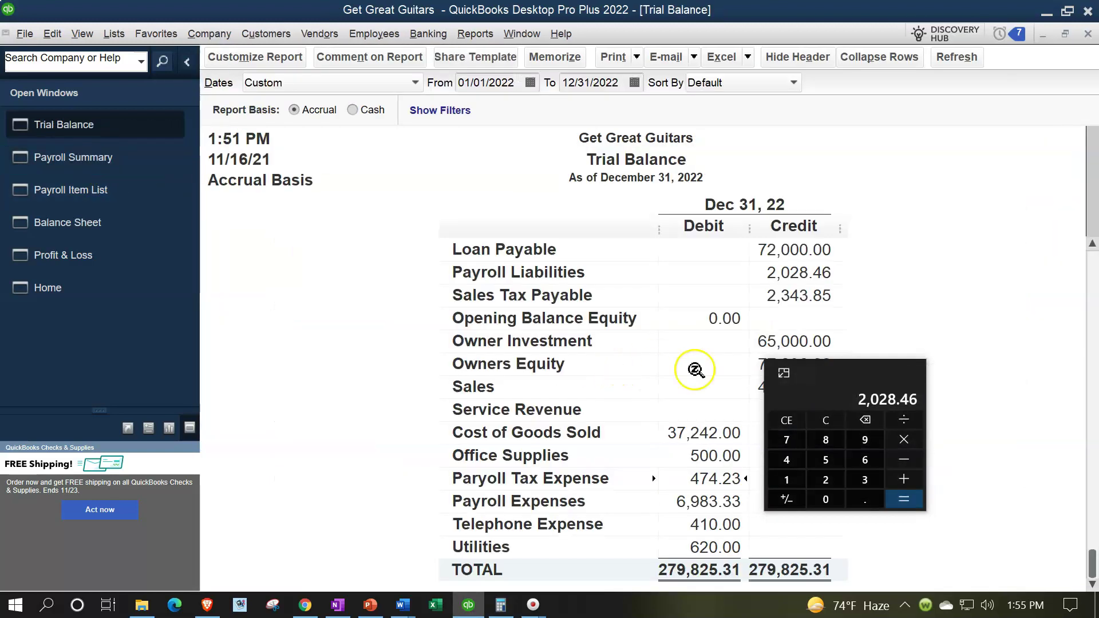
scroll(546, 350, "up", 3)
scroll(546, 349, "up", 1)
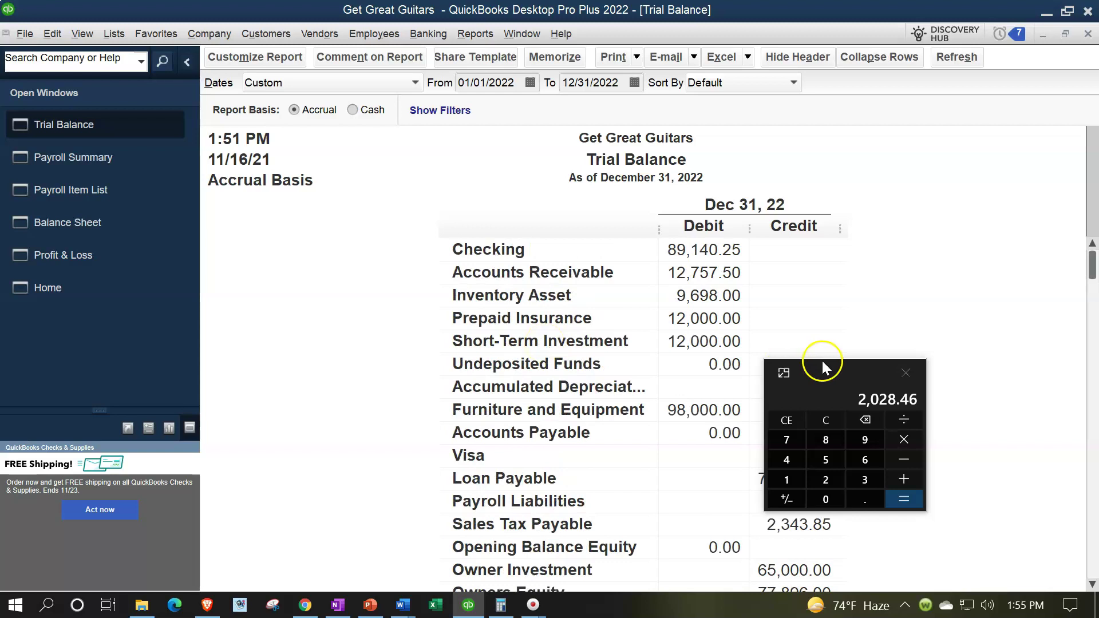
left_click_drag(828, 372, 933, 222)
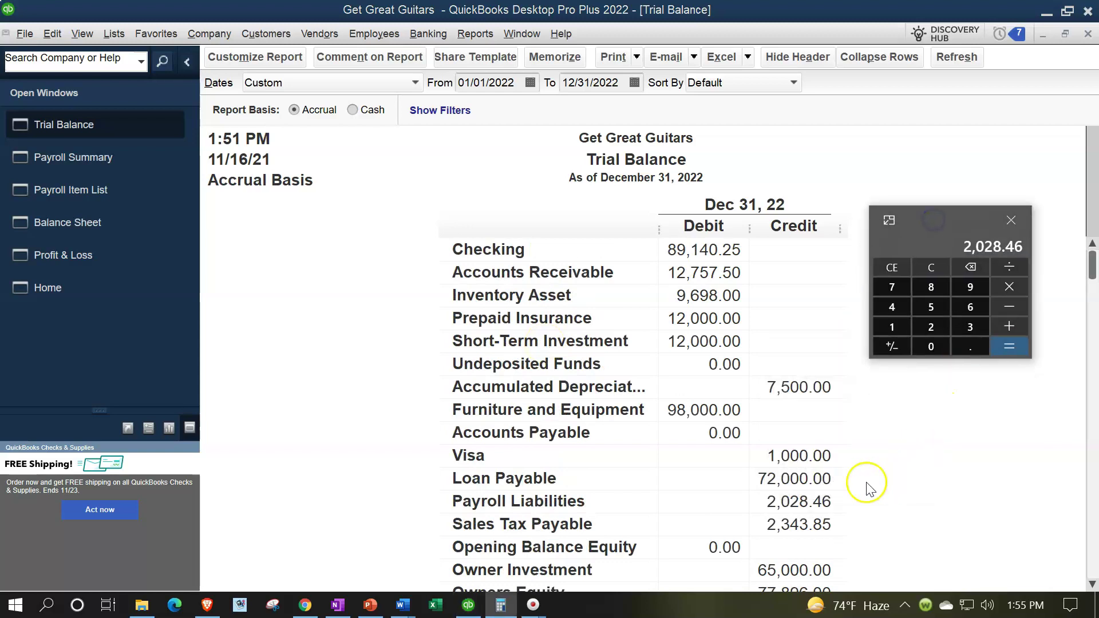